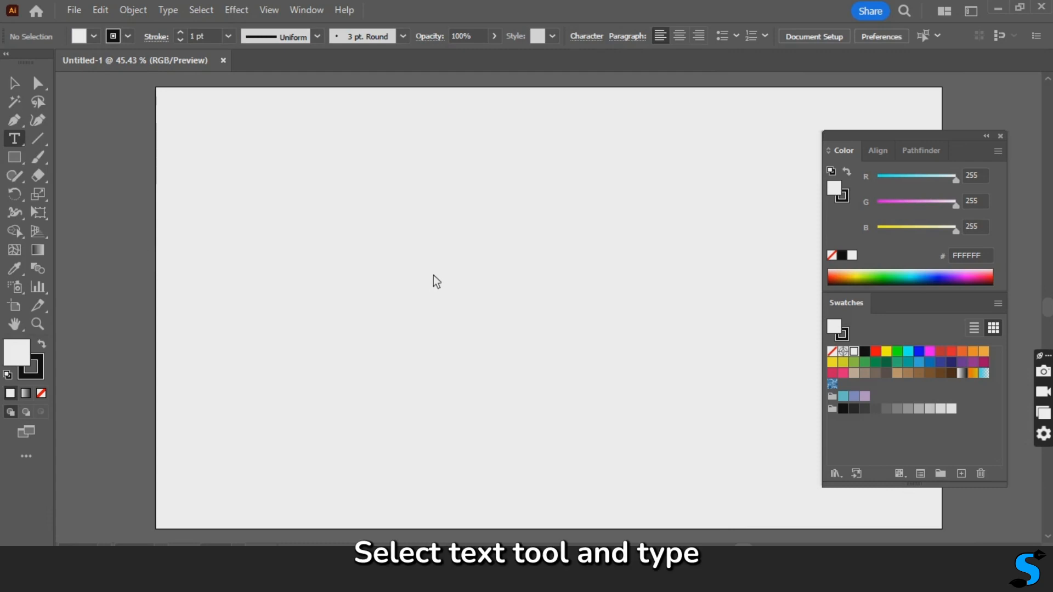
# - Place a point text object near the middle of the artboard and set its font size to 72 pt
pyautogui.click(429, 299)
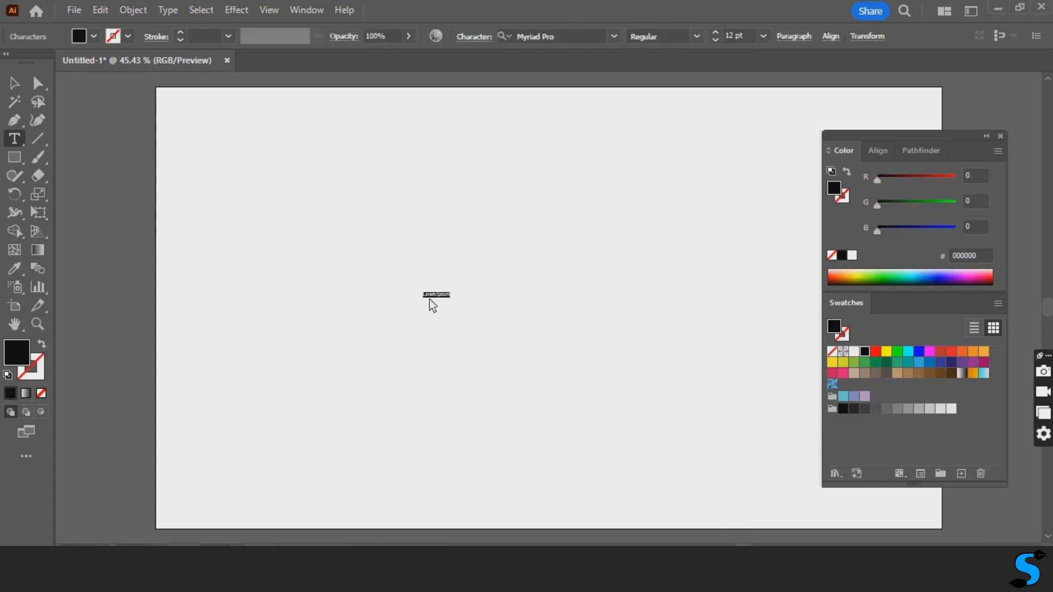
pyautogui.doubleClick(439, 299)
pyautogui.click(719, 34)
pyautogui.click(763, 36)
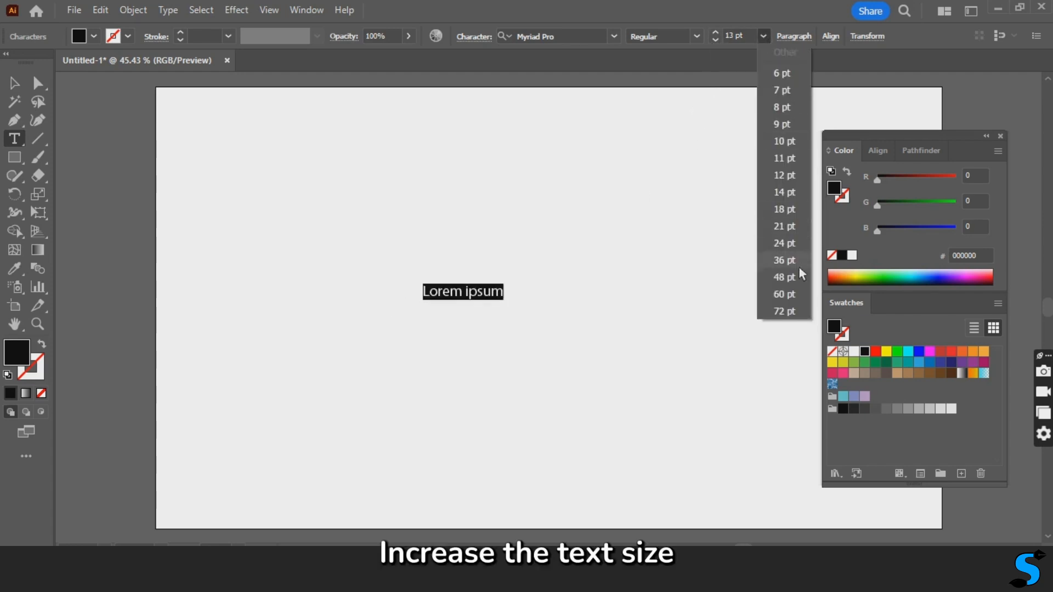
pyautogui.click(785, 312)
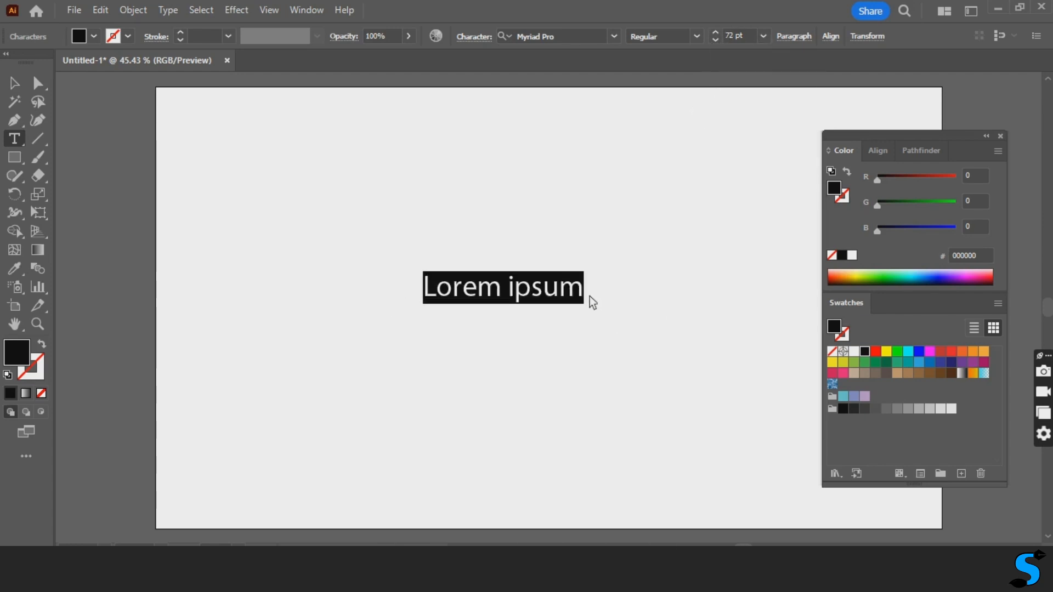
# - Replace the placeholder text with "book my show", using double spaces between the words
pyautogui.moveTo(589, 297); pyautogui.dragTo(395, 285)
pyautogui.press('BackSpace')
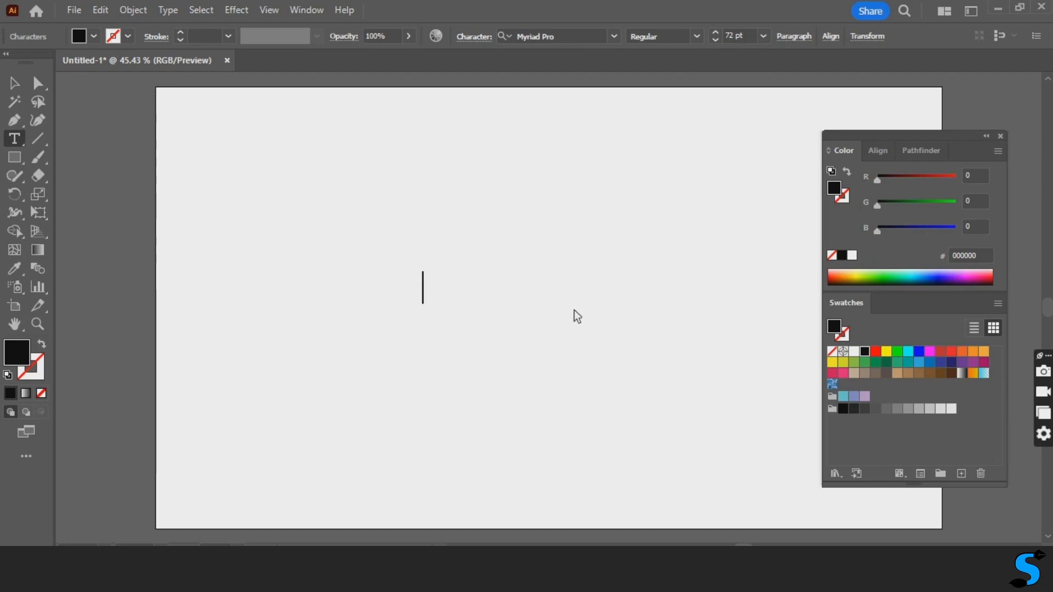
pyautogui.write('book my')
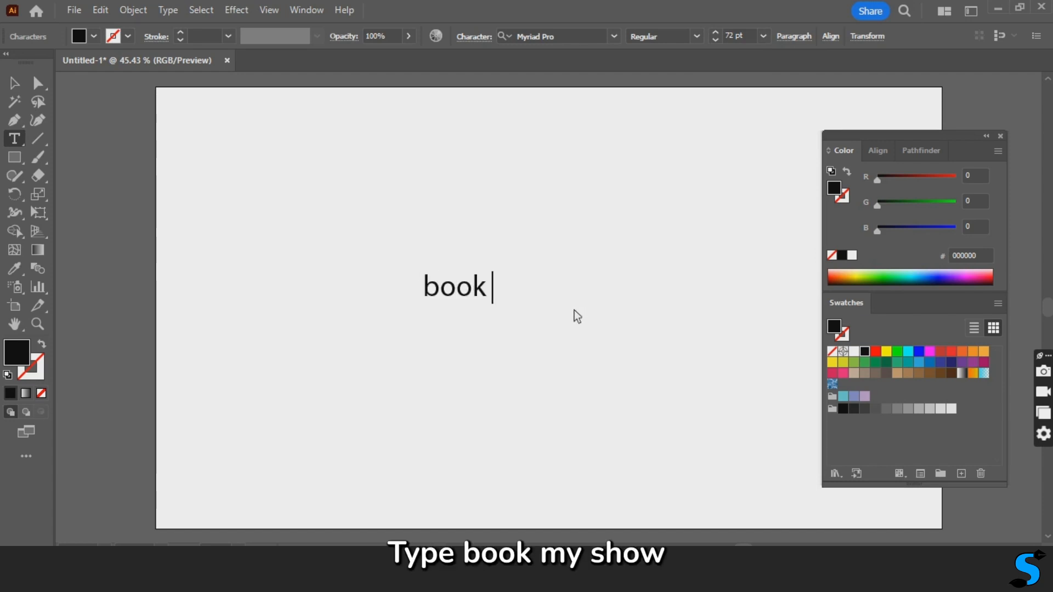
pyautogui.press('BackSpace')
pyautogui.press('BackSpace')
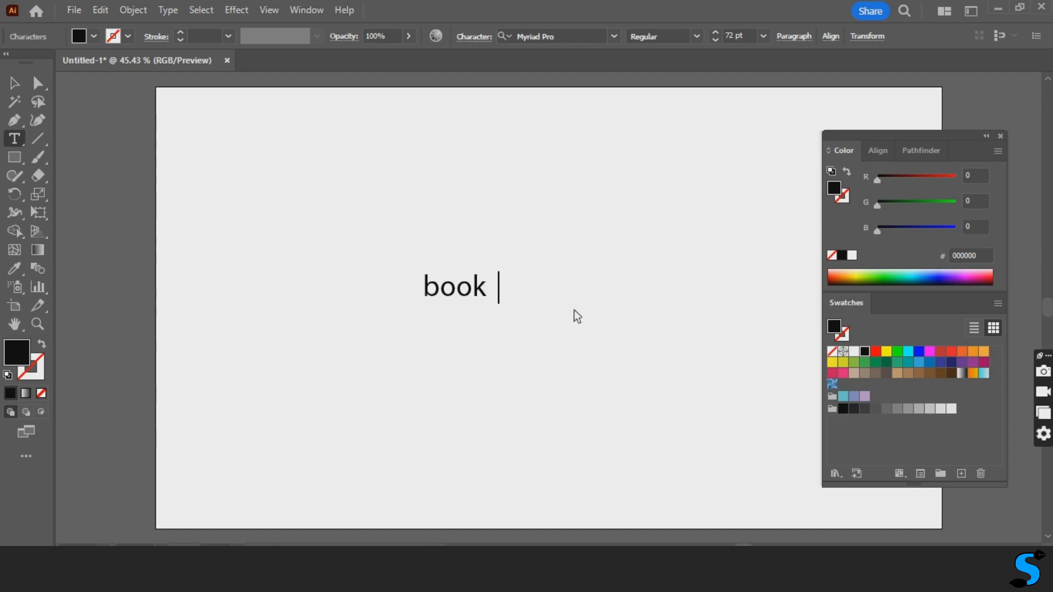
pyautogui.press('BackSpace')
pyautogui.press('BackSpace')
pyautogui.write('m')
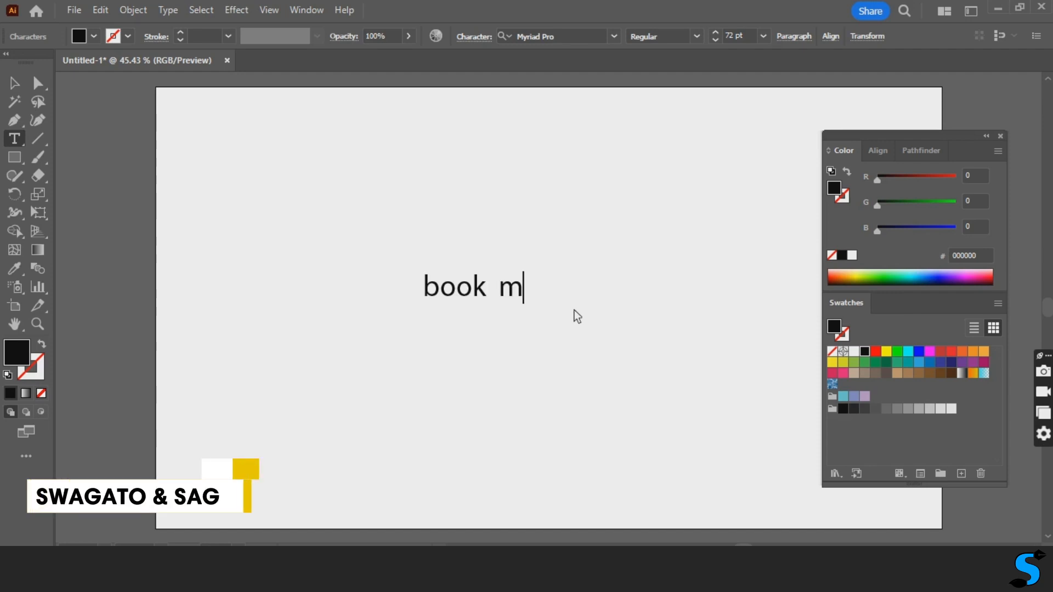
pyautogui.write('y show')
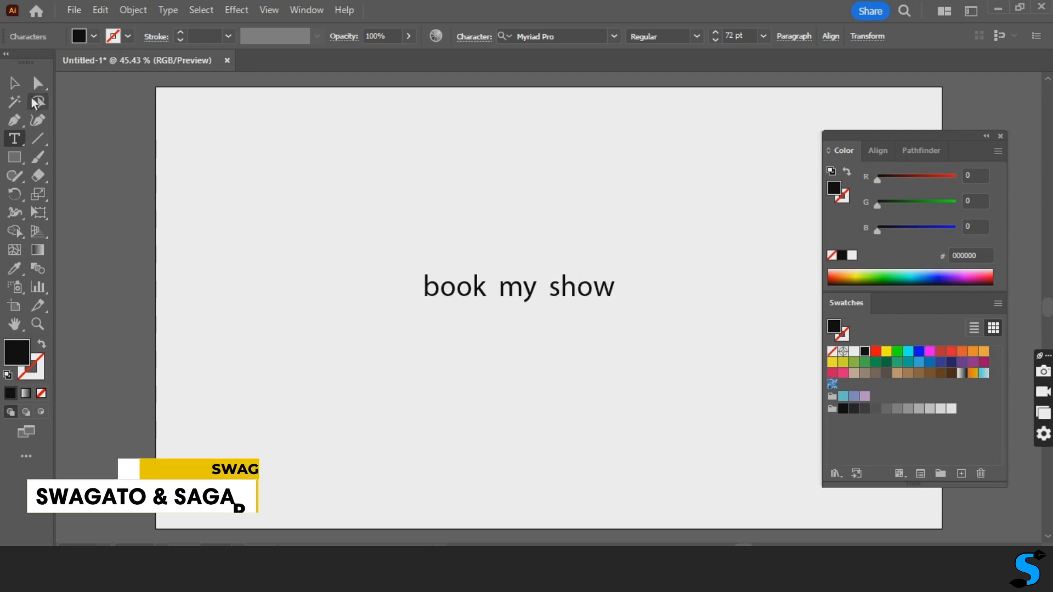
pyautogui.press('Escape')
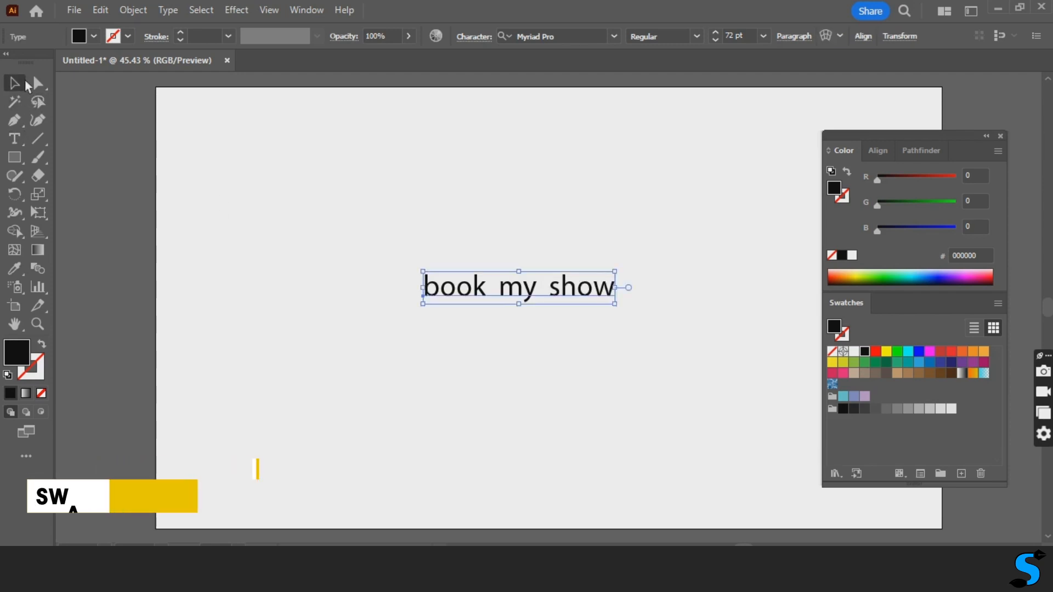
# - Set the text's font to Fabiolo and enlarge it to about 167 pt in the upper part of the artboard
pyautogui.moveTo(559, 292); pyautogui.dragTo(413, 277)
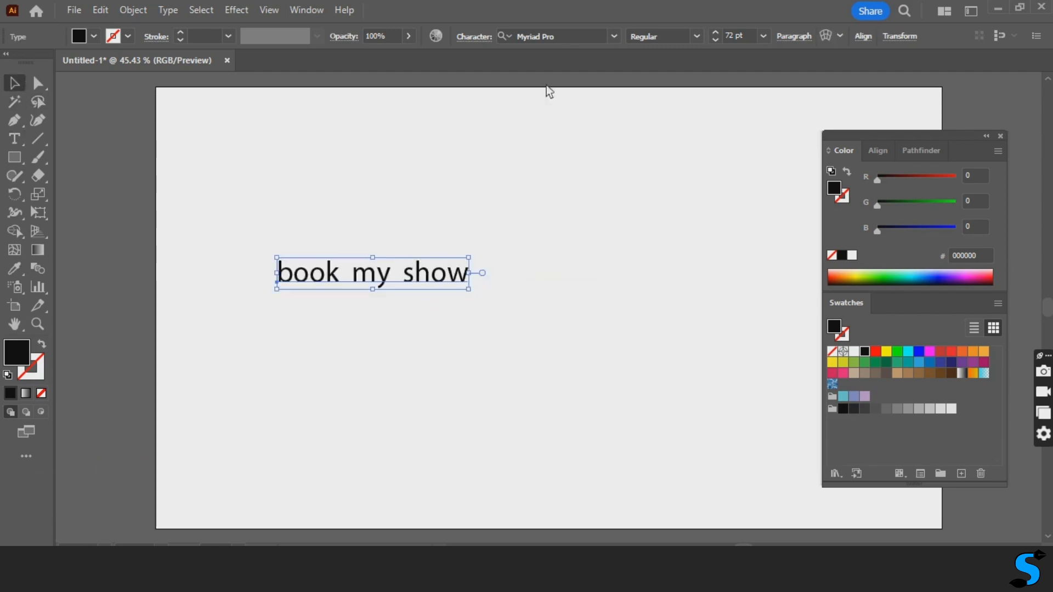
pyautogui.click(622, 36)
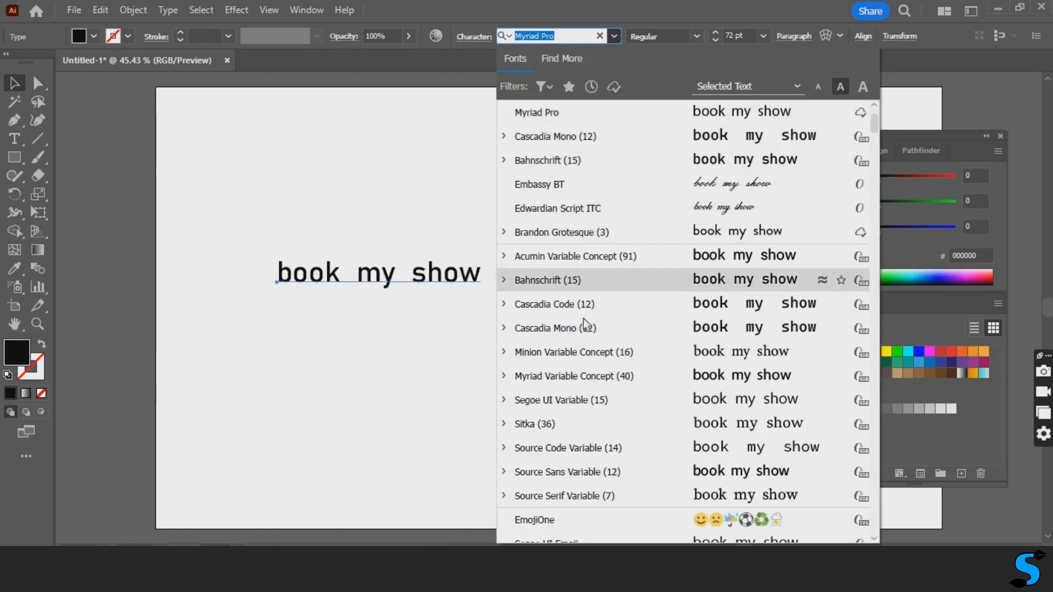
pyautogui.scroll(-12, 575, 379)
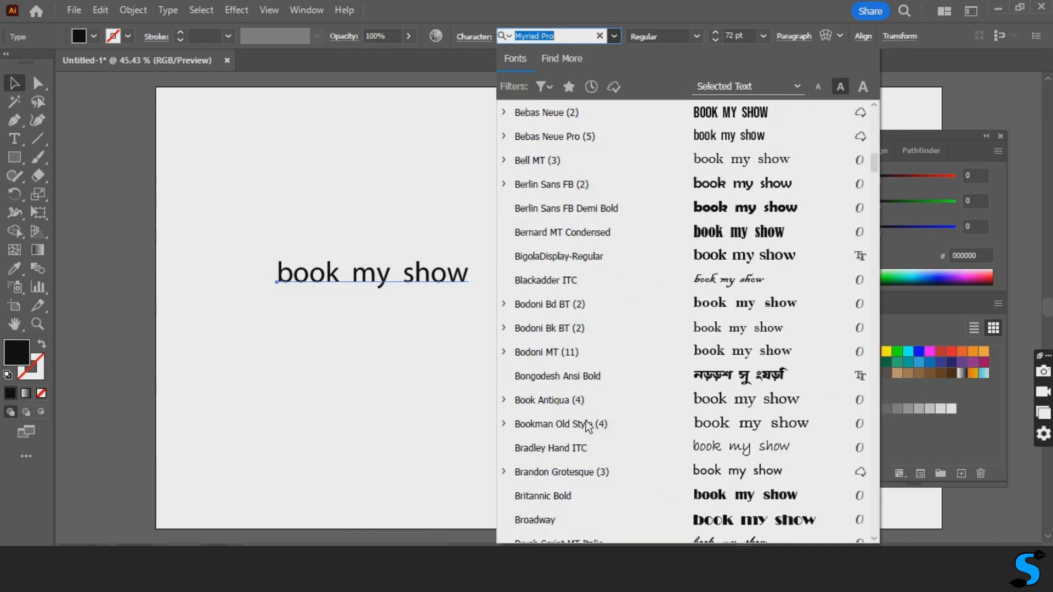
pyautogui.scroll(-20, 588, 425)
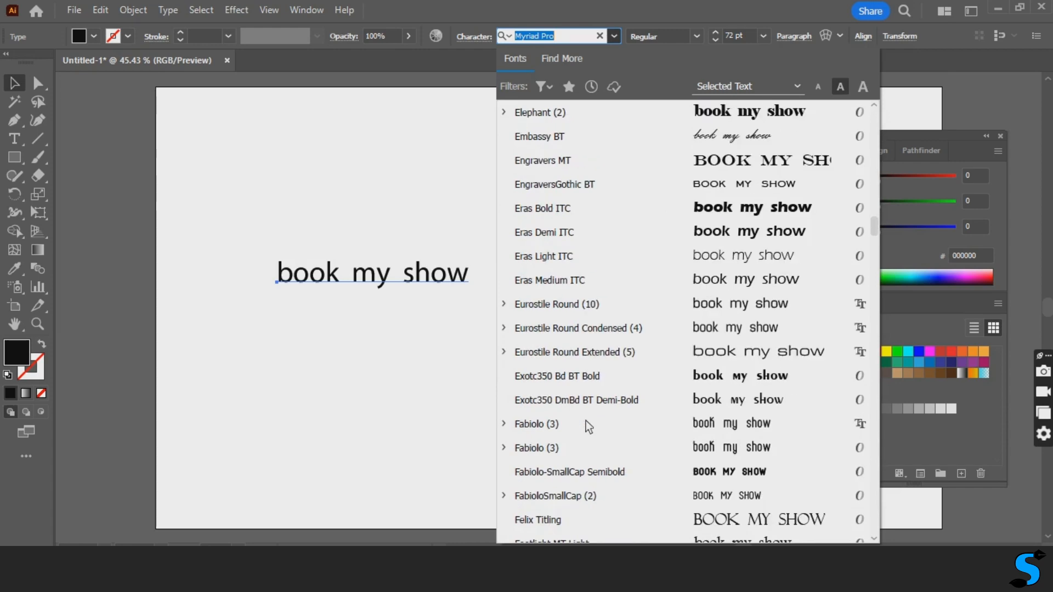
pyautogui.scroll(-3, 588, 427)
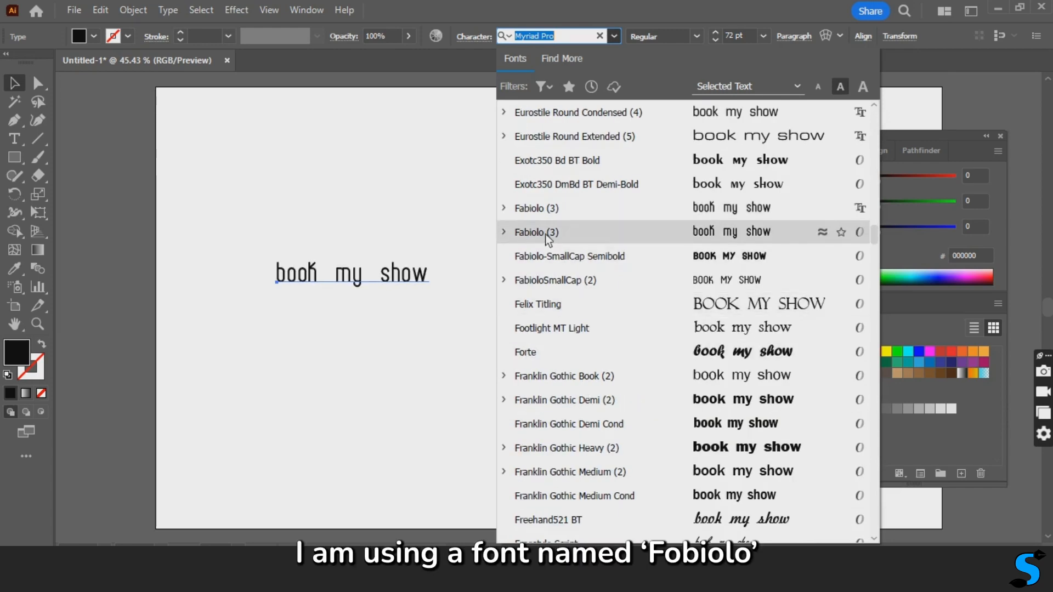
pyautogui.click(545, 235)
pyautogui.moveTo(413, 282); pyautogui.dragTo(677, 450)
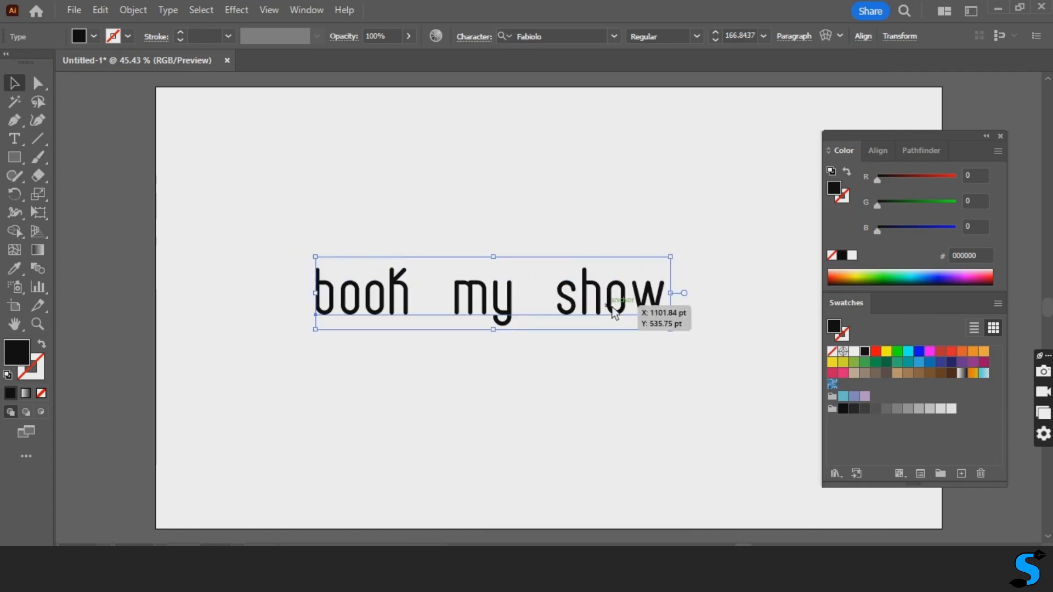
pyautogui.moveTo(616, 305); pyautogui.dragTo(582, 220)
# - Change the text's fill to the dark grey 161616
pyautogui.doubleClick(839, 191)
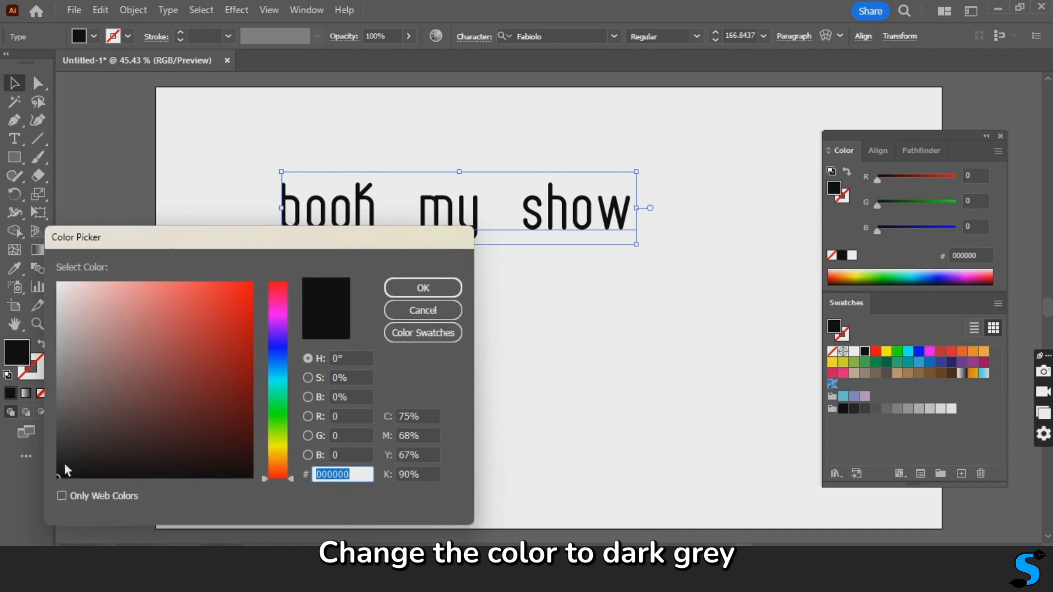
pyautogui.write('161616')
pyautogui.click(423, 287)
pyautogui.click(636, 307)
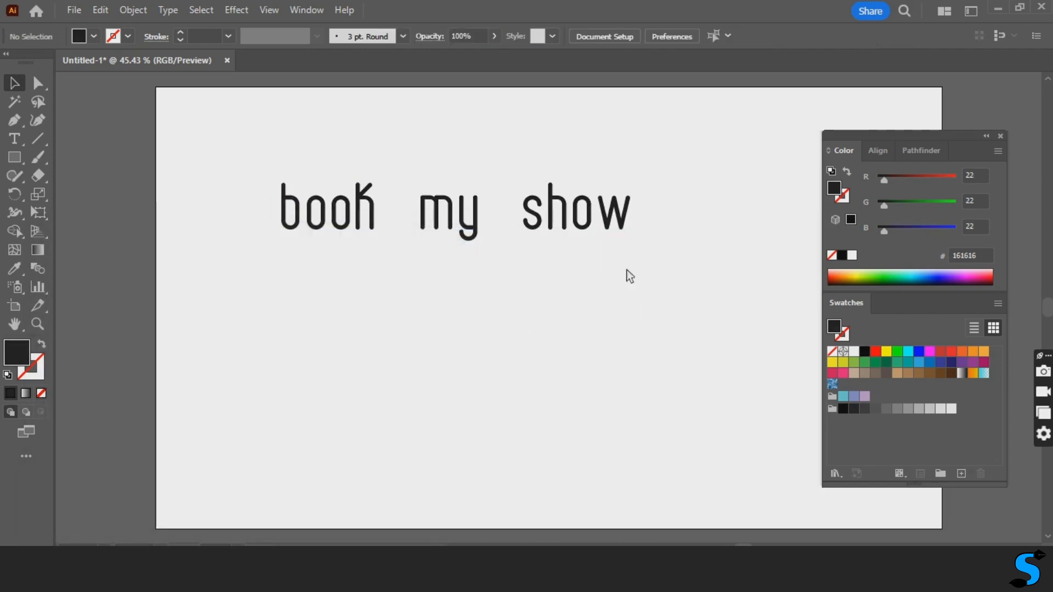
pyautogui.click(630, 217)
pyautogui.click(531, 359)
# - Draw a small, slightly wide rectangle below the word "my" in the lower half of the artboard
pyautogui.moveTo(19, 160); pyautogui.dragTo(104, 159)
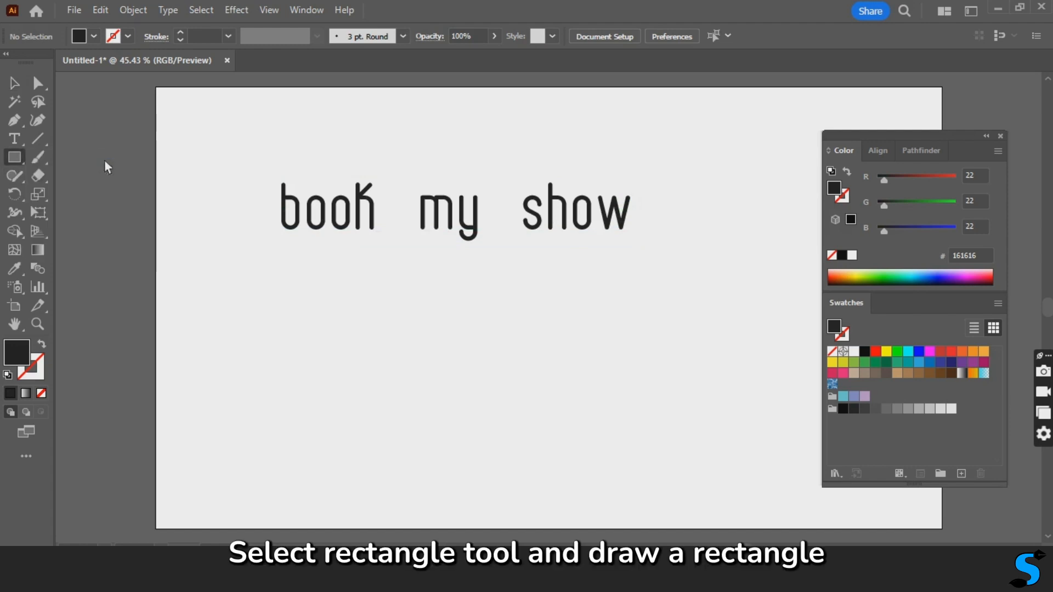
pyautogui.moveTo(413, 329); pyautogui.dragTo(517, 422)
pyautogui.press('v')
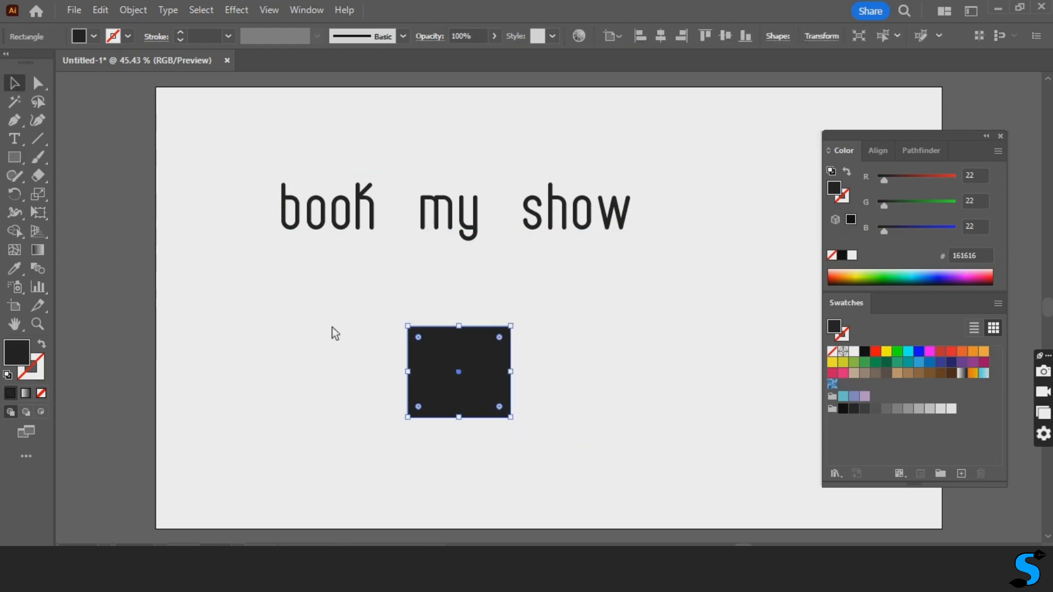
pyautogui.click(337, 331)
# - Give the rectangle a black stroke and no fill
pyautogui.click(505, 413)
pyautogui.press('x')
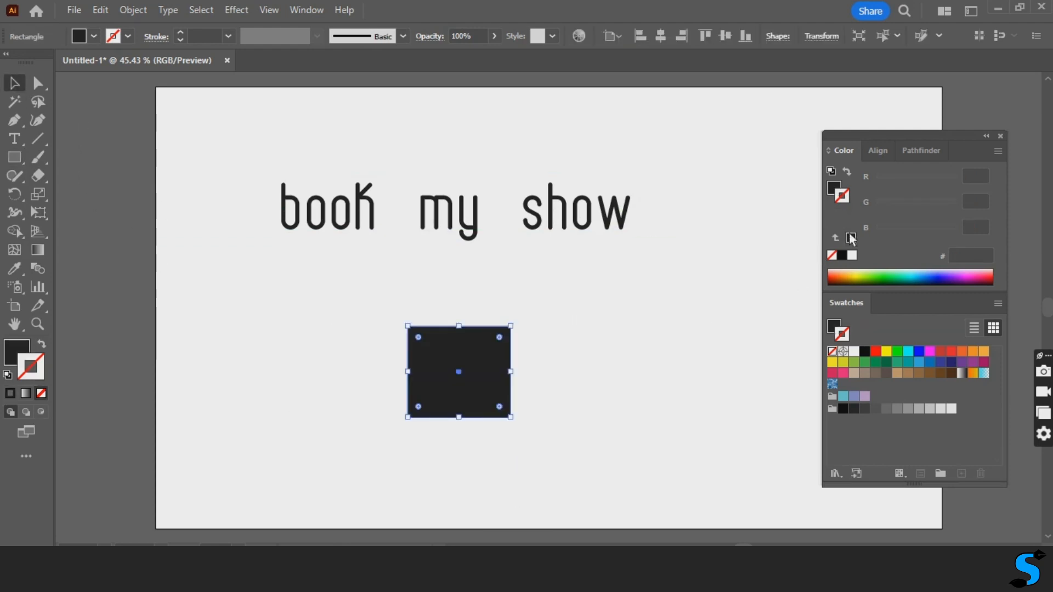
pyautogui.click(843, 257)
pyautogui.click(835, 189)
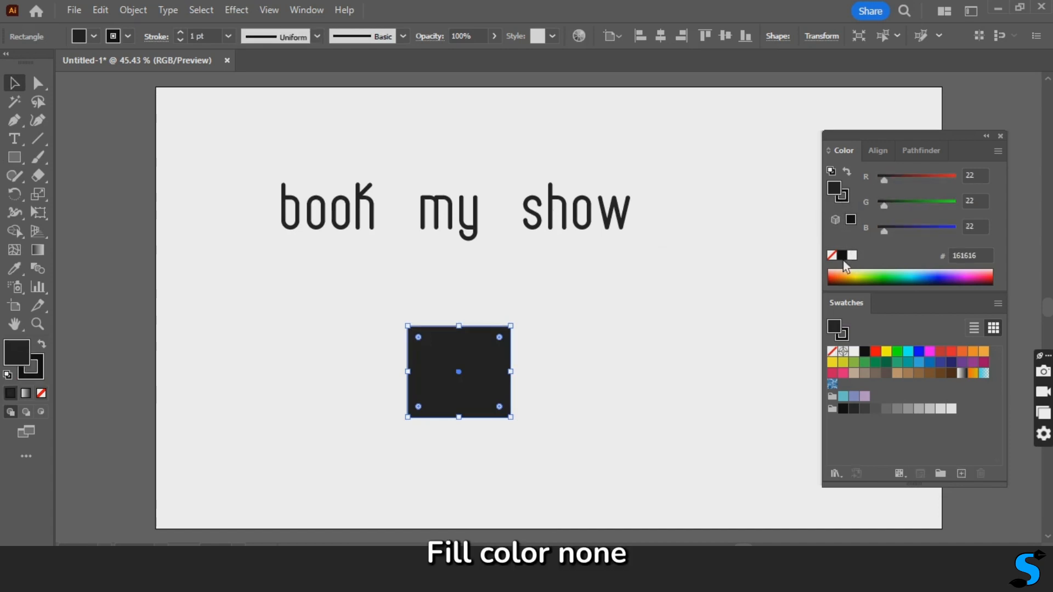
pyautogui.click(835, 257)
pyautogui.click(558, 318)
# - Set the rectangle's stroke weight to 2 pt
pyautogui.click(517, 351)
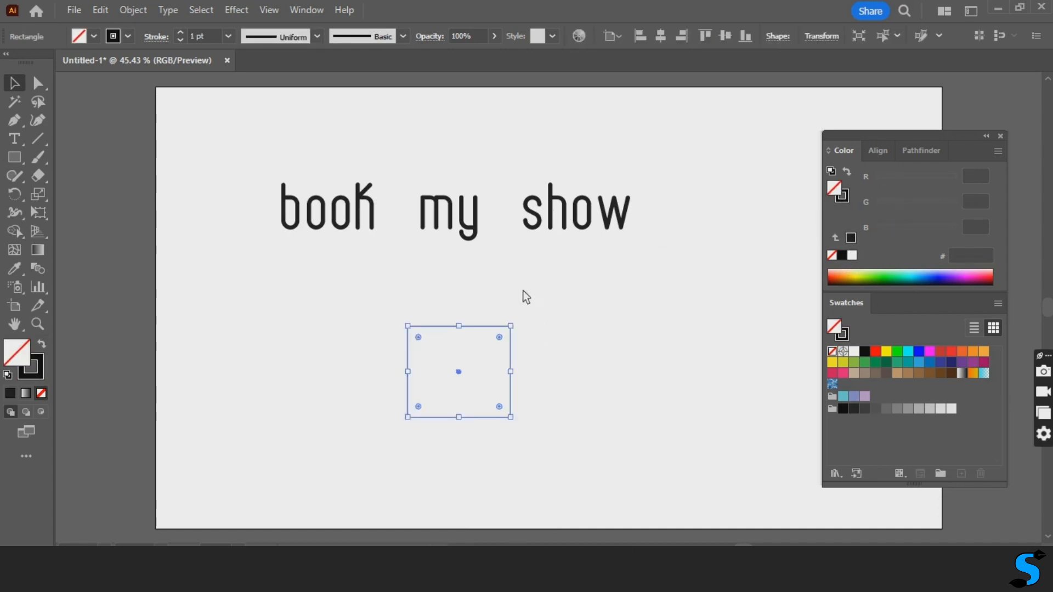
pyautogui.click(180, 33)
pyautogui.click(670, 297)
# - Cut the rectangle's path with the Scissors tool at both upper corners to separate its top edge
pyautogui.click(489, 328)
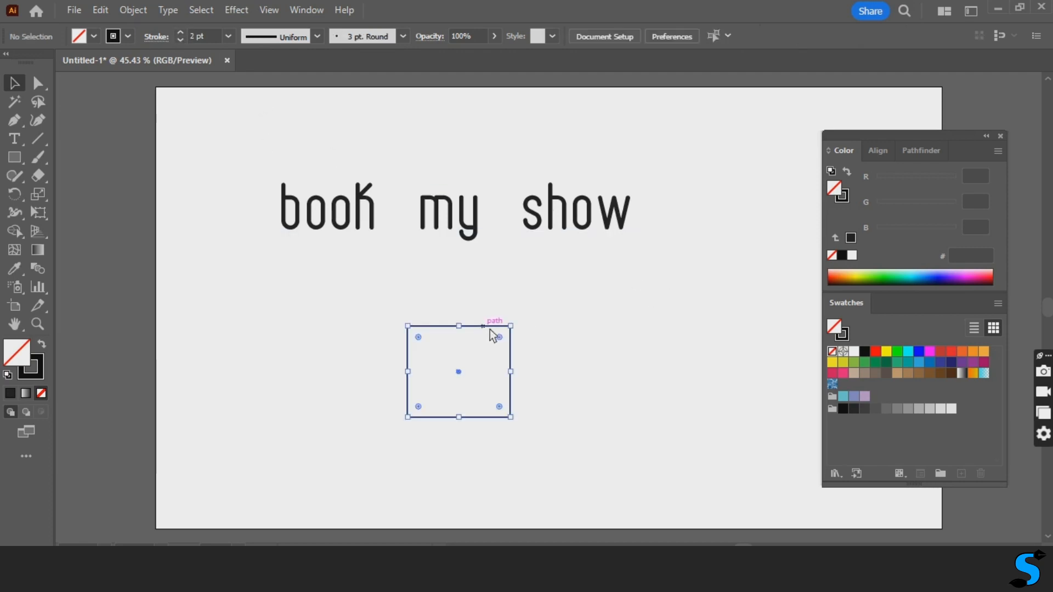
pyautogui.moveTo(40, 176)
pyautogui.mouseDown()
pyautogui.moveTo(134, 212)
pyautogui.moveTo(110, 215)
pyautogui.mouseUp()
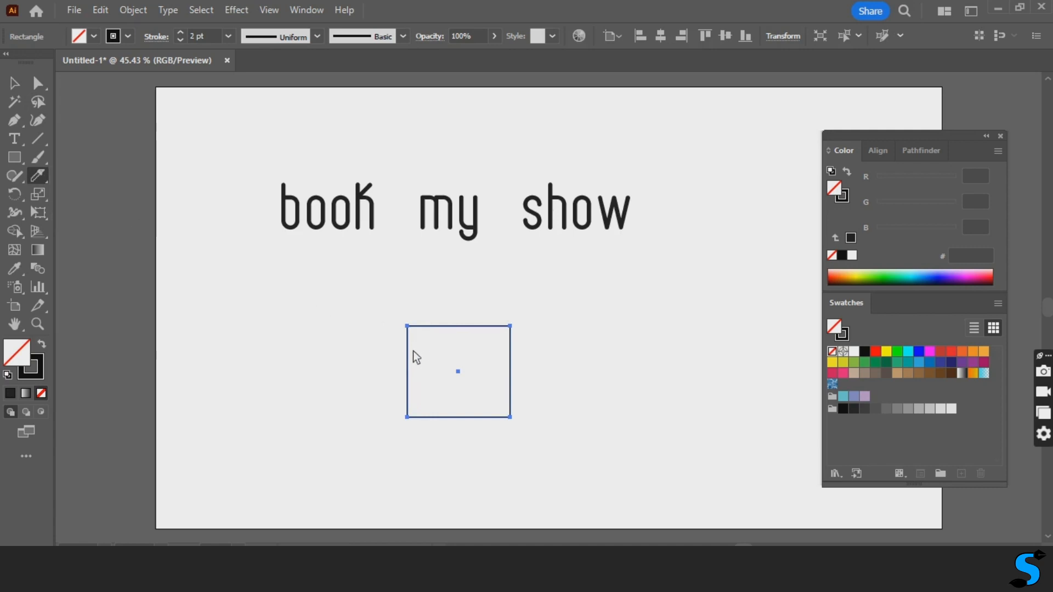
pyautogui.moveTo(40, 176); pyautogui.dragTo(76, 192)
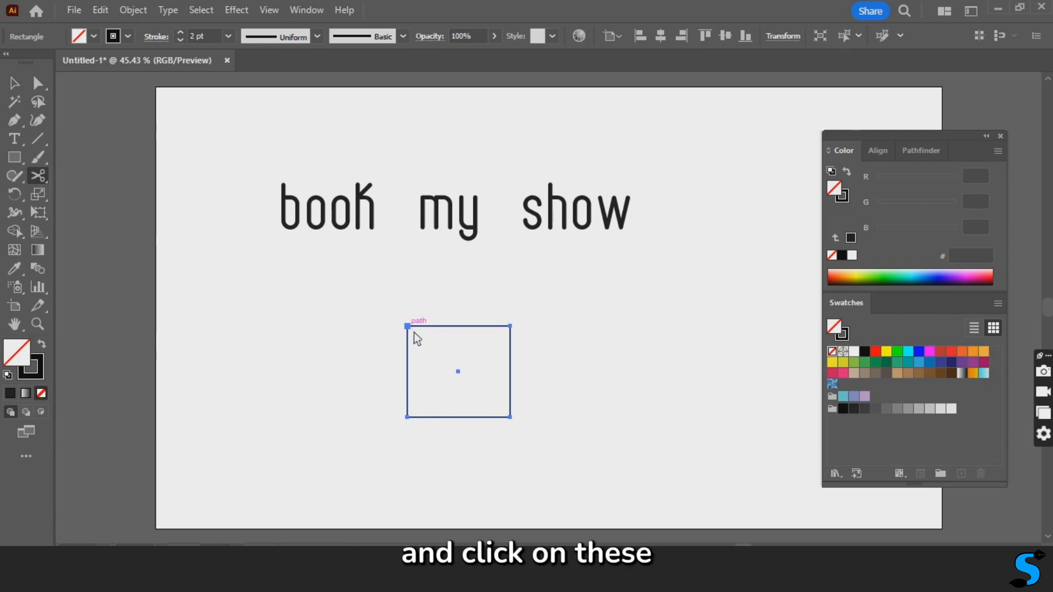
pyautogui.click(411, 330)
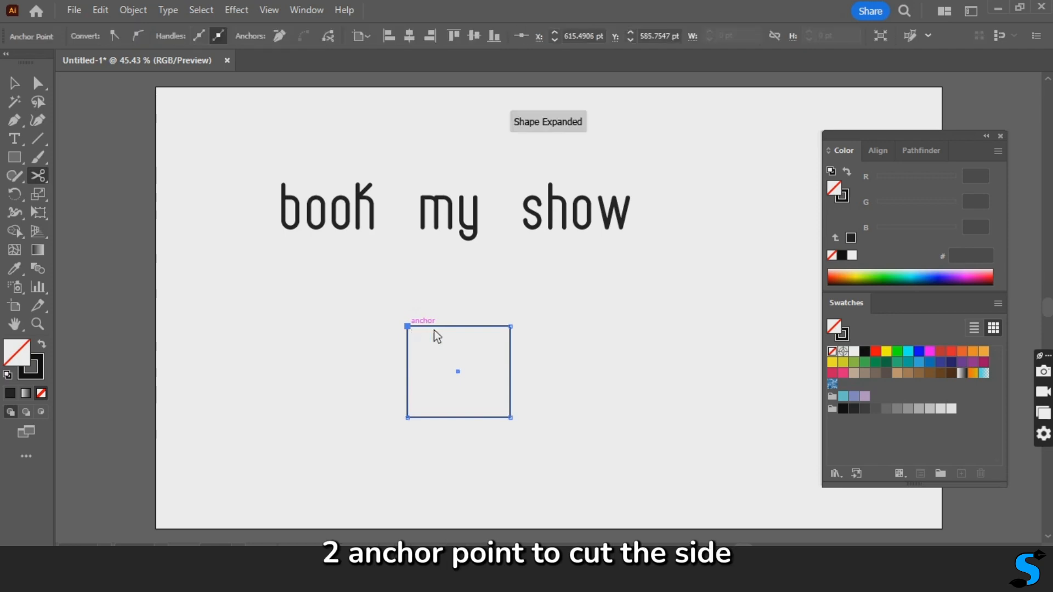
pyautogui.click(511, 326)
pyautogui.click(14, 83)
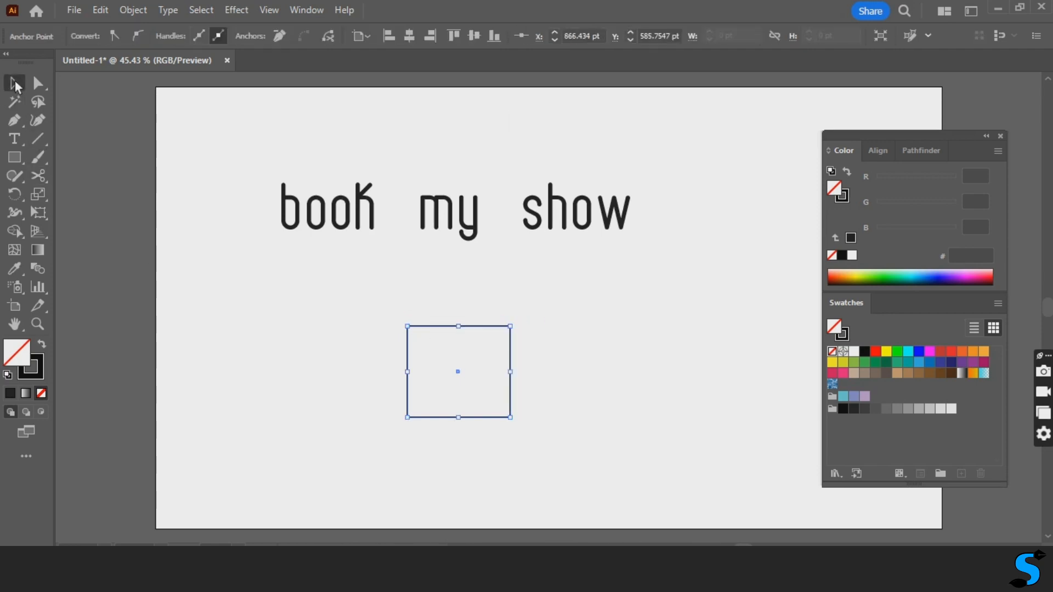
pyautogui.click(597, 343)
# - Apply the Zig Zag effect to the rectangle's separated top edge with absolute size, corner points and 7 ridges per segment
pyautogui.click(469, 329)
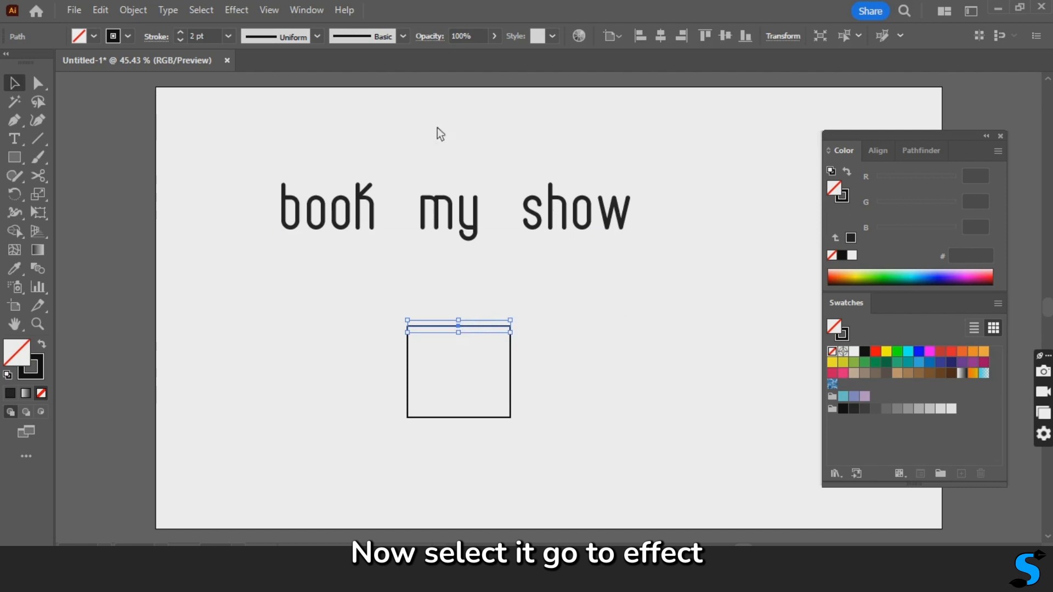
pyautogui.click(237, 10)
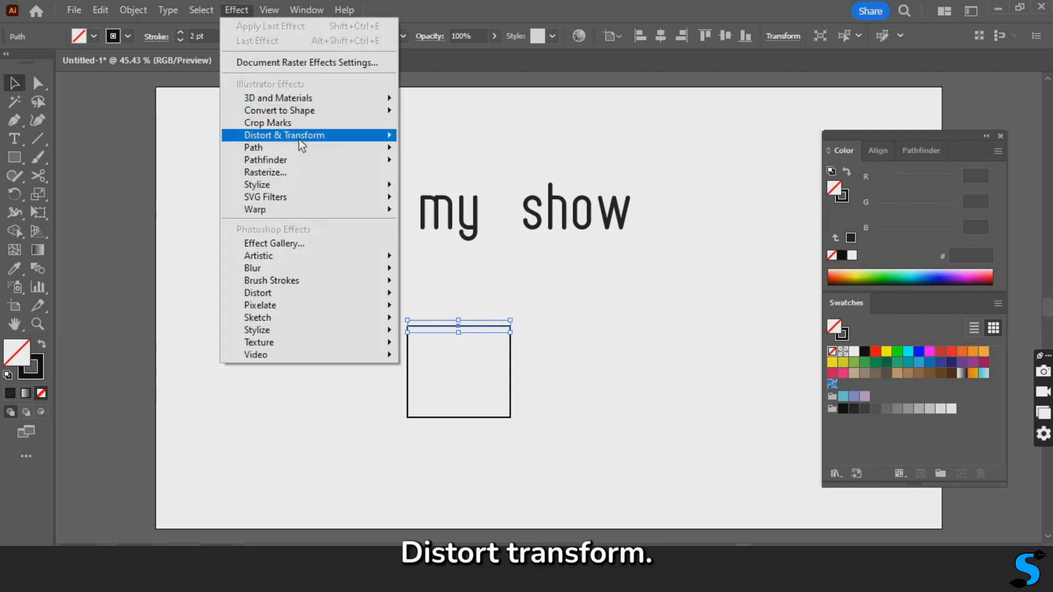
pyautogui.moveTo(353, 136)
pyautogui.click(467, 245)
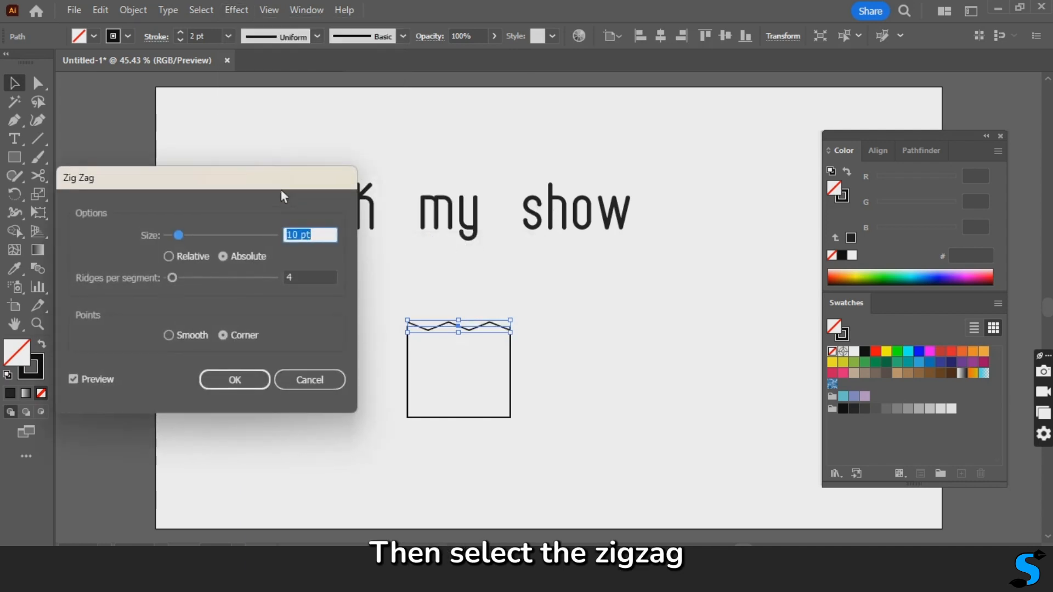
pyautogui.moveTo(281, 189); pyautogui.dragTo(278, 153)
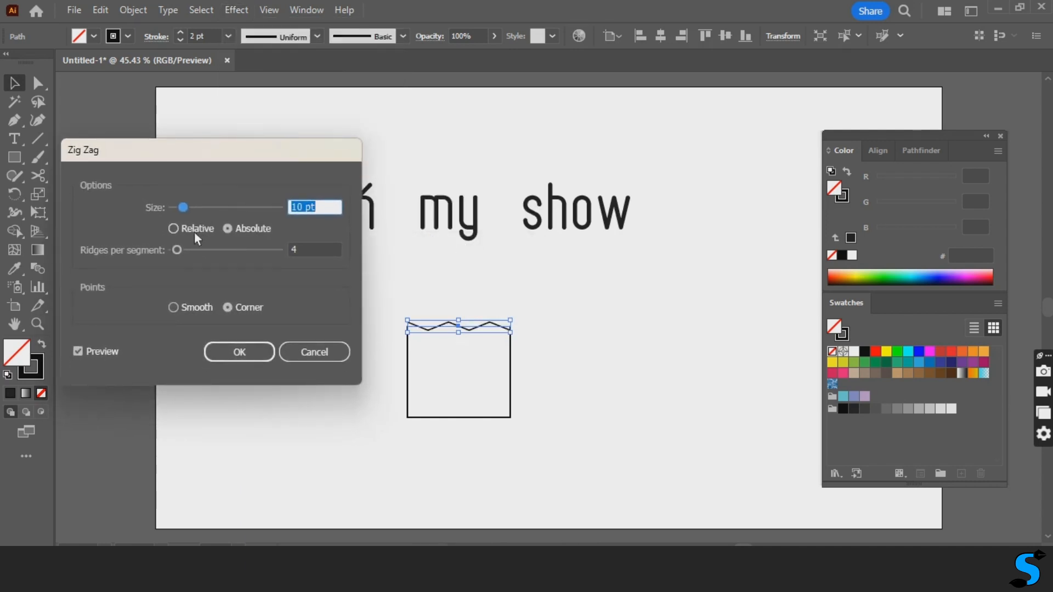
pyautogui.click(180, 231)
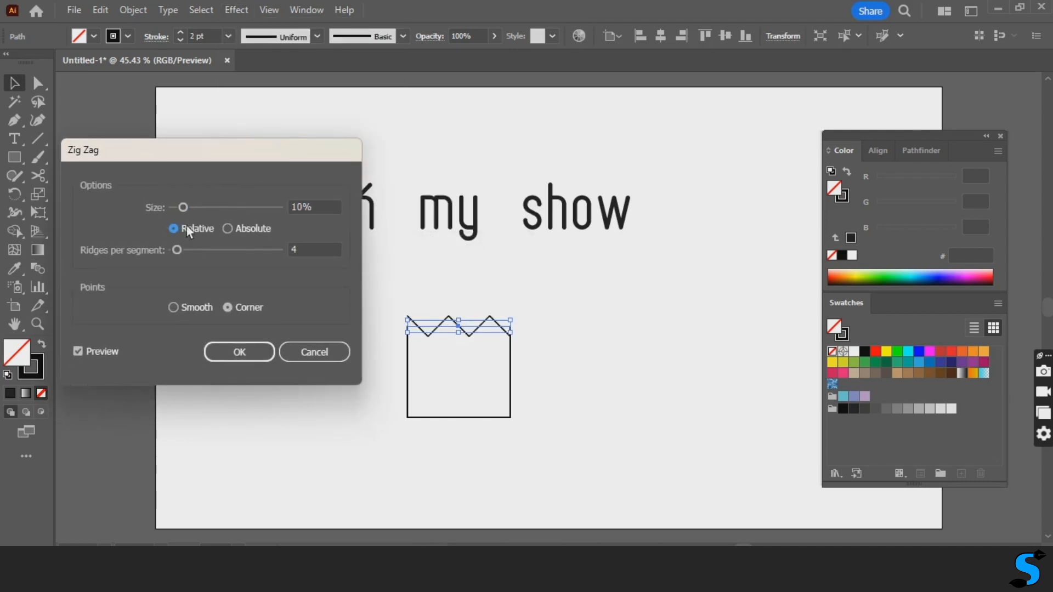
pyautogui.click(228, 230)
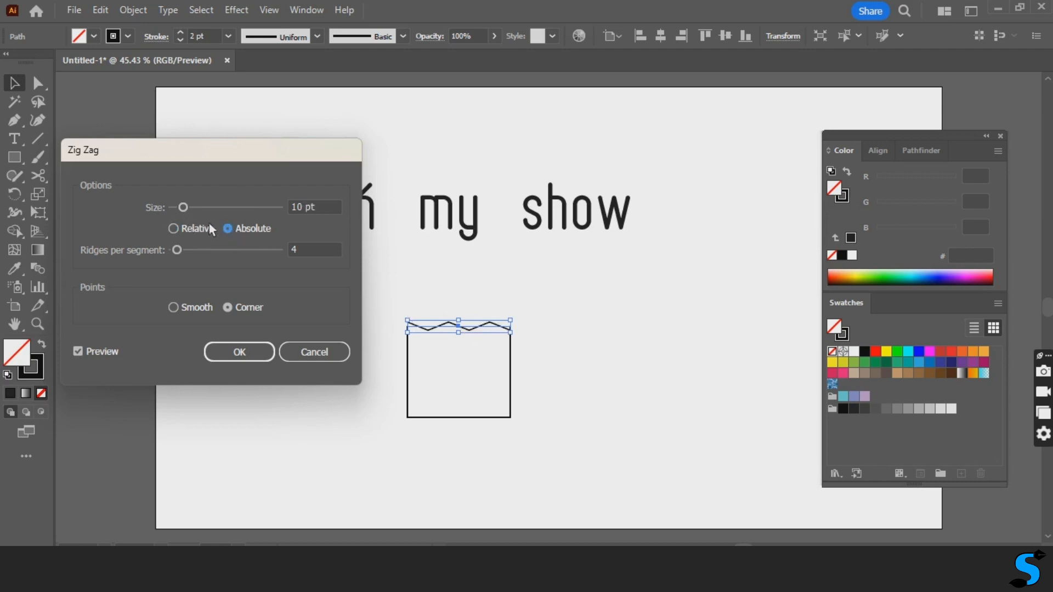
pyautogui.press('Tab')
pyautogui.write('6')
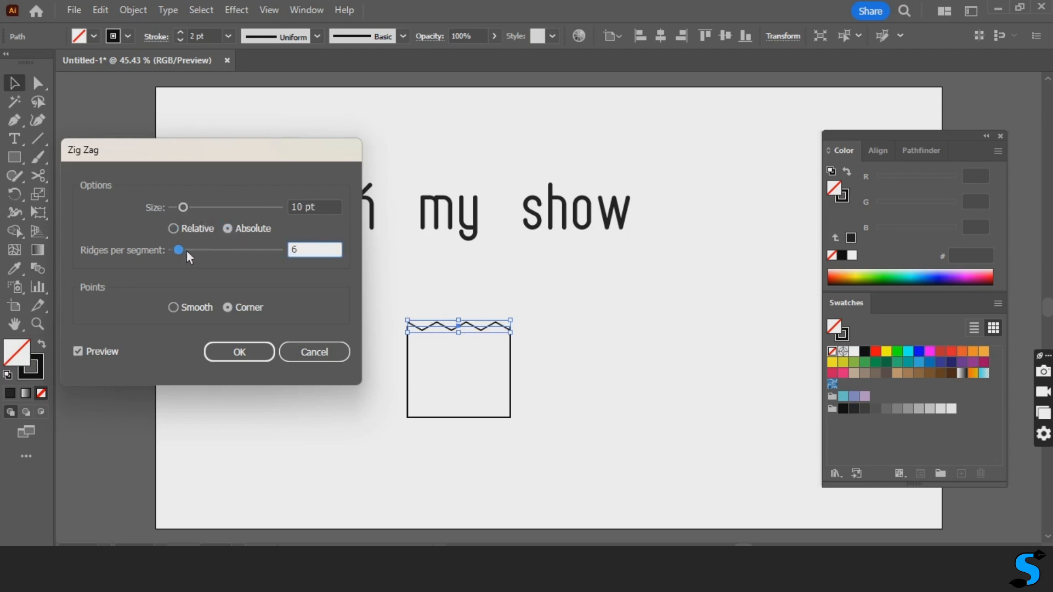
pyautogui.moveTo(181, 251); pyautogui.dragTo(185, 253)
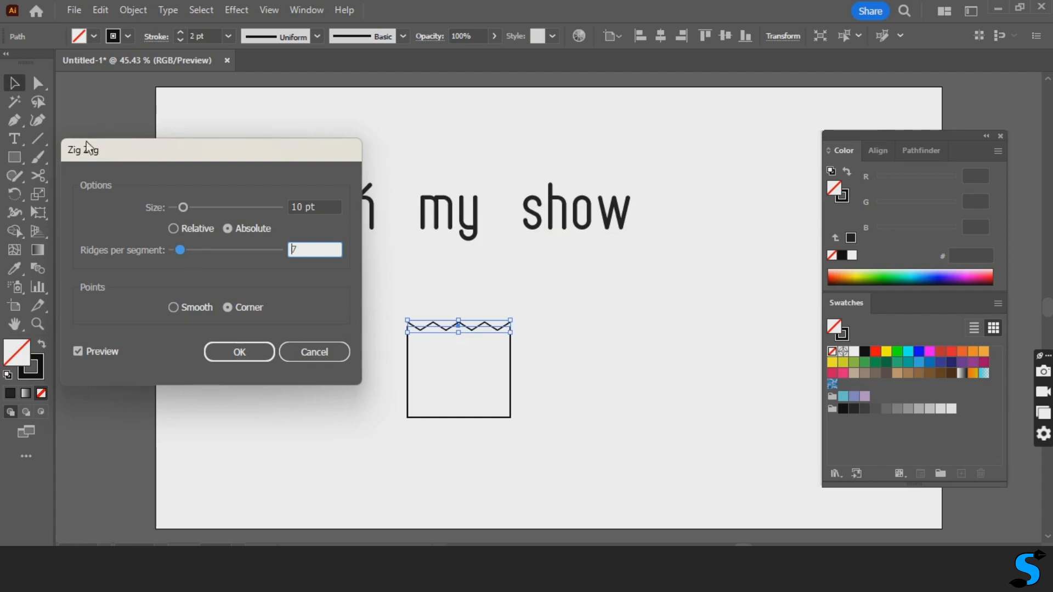
# - Set the zigzag size to 14 pt and apply the effect to the top edge
pyautogui.click(192, 210)
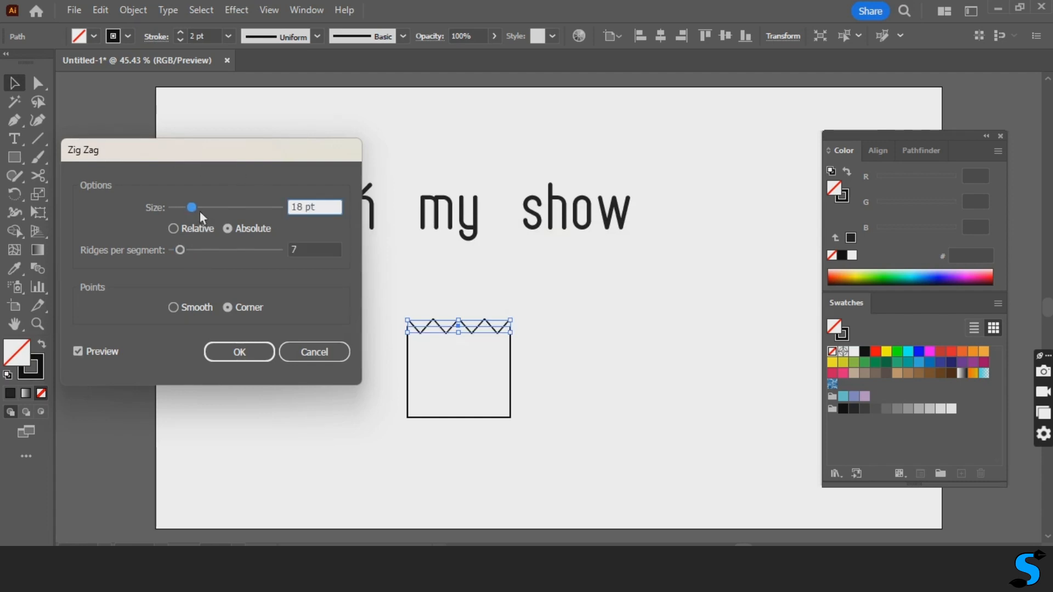
pyautogui.moveTo(199, 212); pyautogui.dragTo(194, 209)
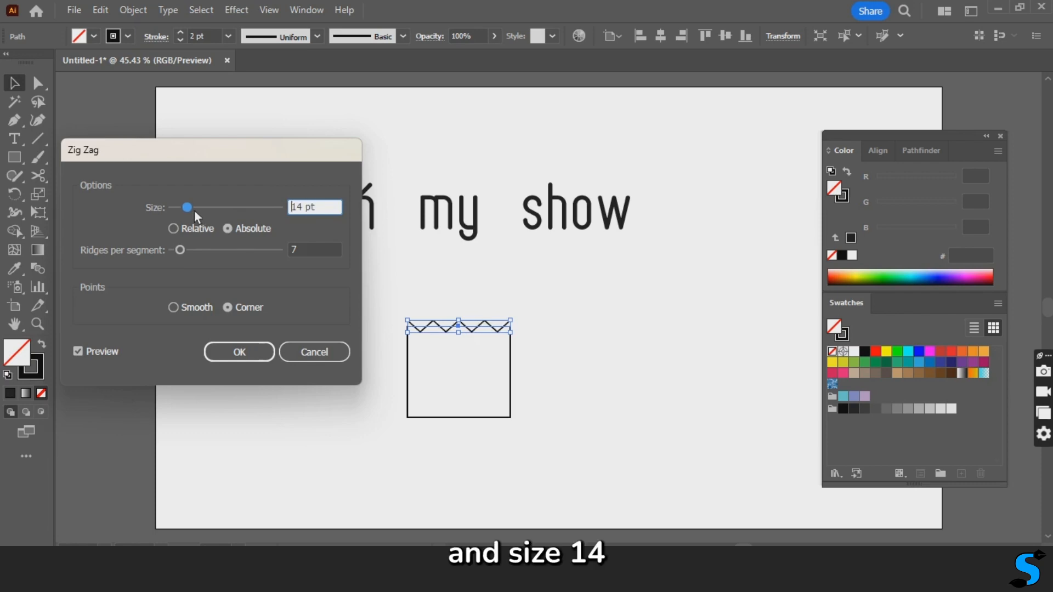
pyautogui.click(257, 354)
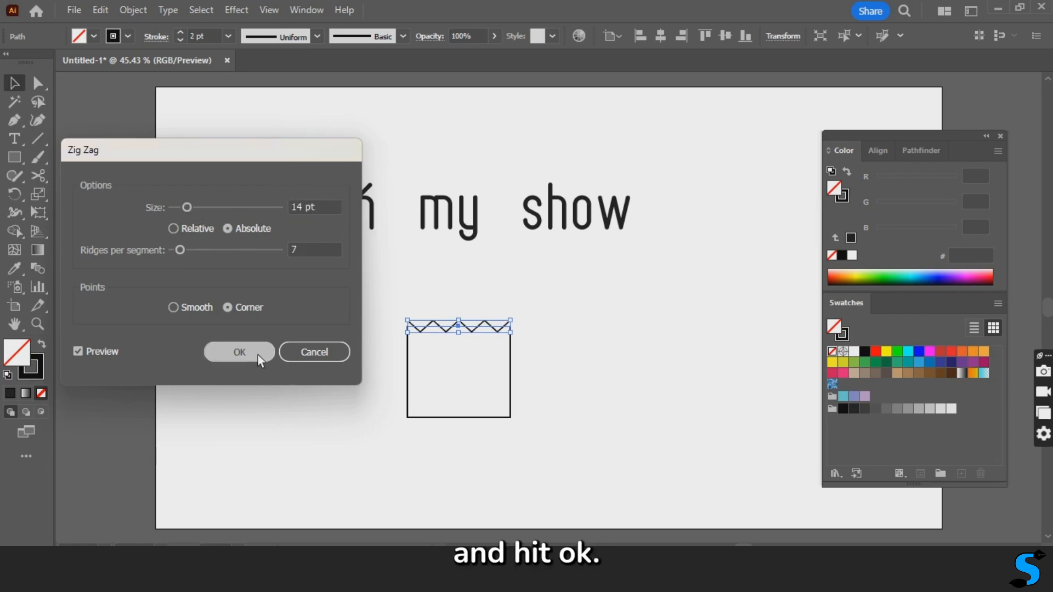
pyautogui.click(557, 346)
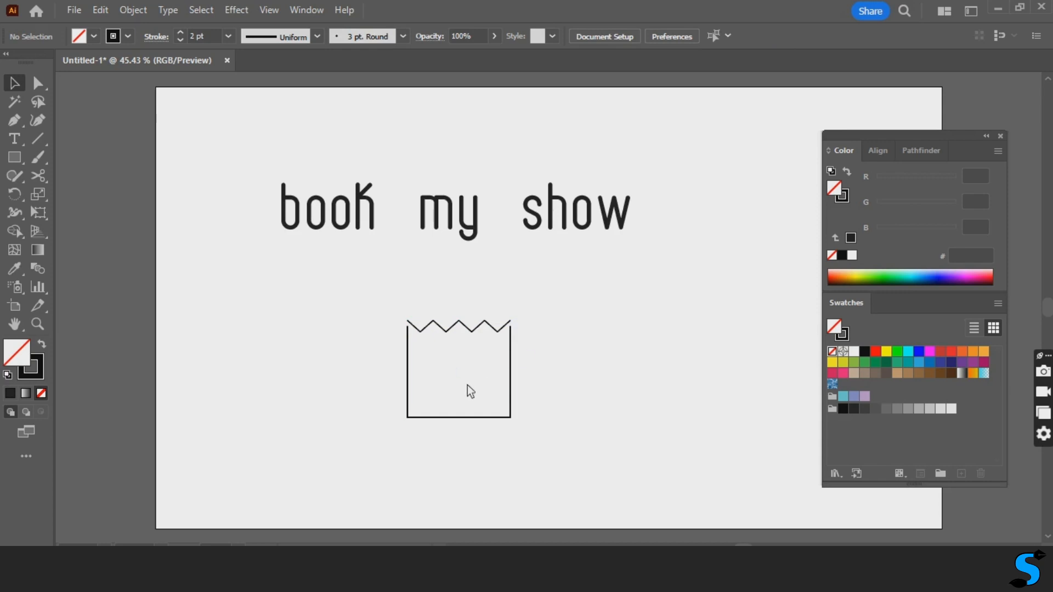
# - Expand the appearance of the zigzag top edge into an editable path
pyautogui.hotkey('ctrl', '+')
pyautogui.hotkey('ctrl', '+')
pyautogui.hotkey('ctrl', '+')
pyautogui.hotkey('ctrl', '+')
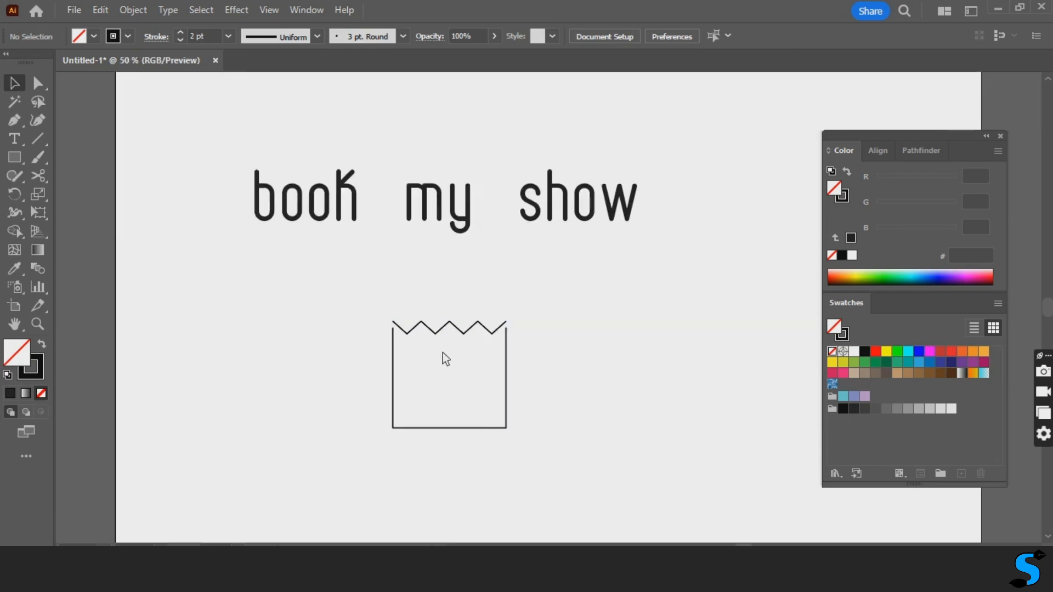
pyautogui.moveTo(490, 410); pyautogui.dragTo(626, 344)
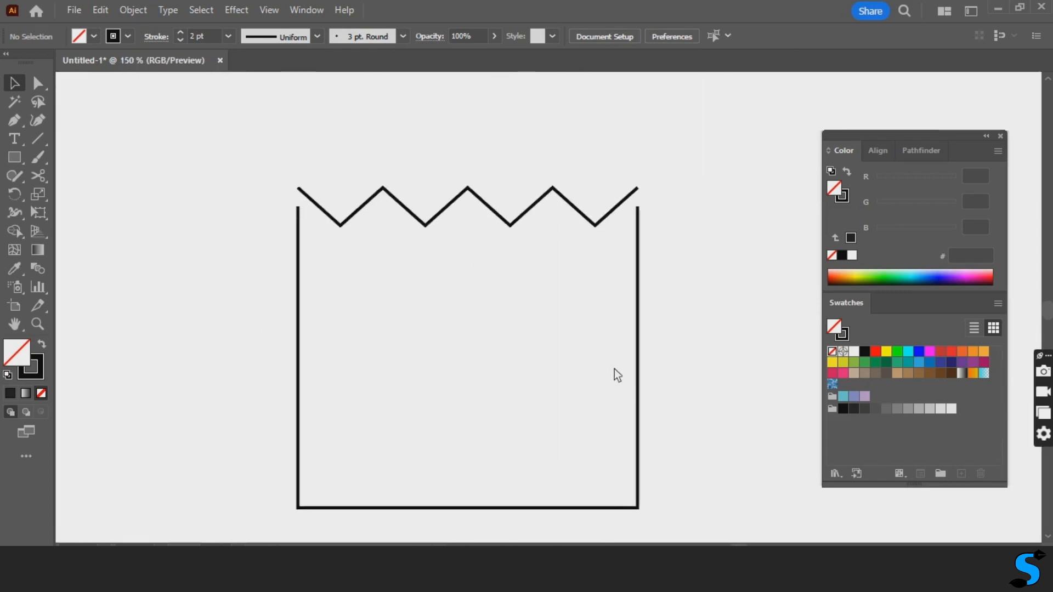
pyautogui.click(532, 254)
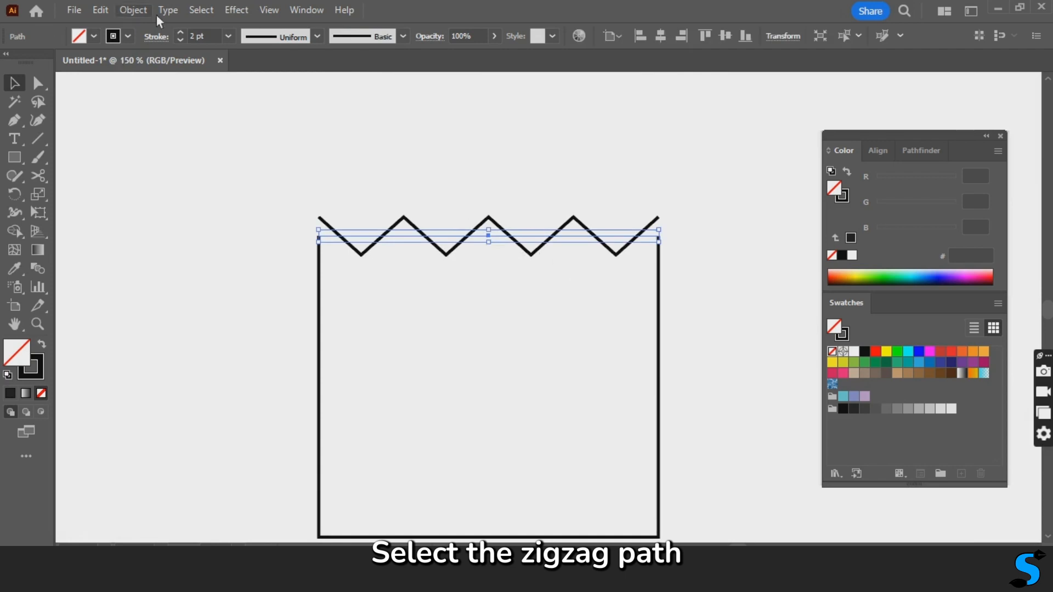
pyautogui.click(133, 10)
pyautogui.click(223, 224)
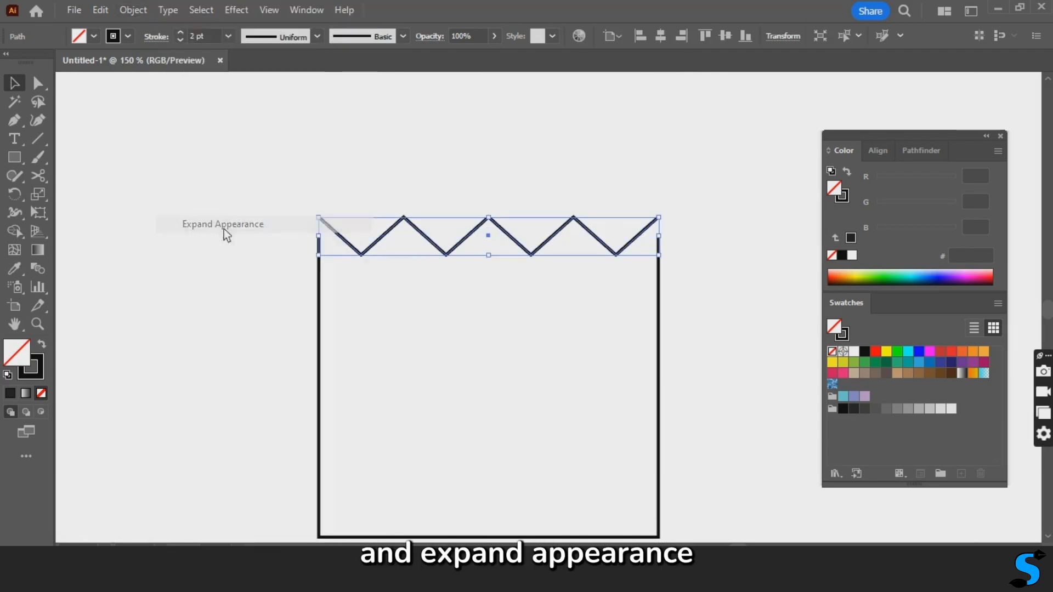
pyautogui.click(400, 316)
# - Move both open upper endpoints of the box outline up to meet the ends of the zigzag path
pyautogui.click(325, 268)
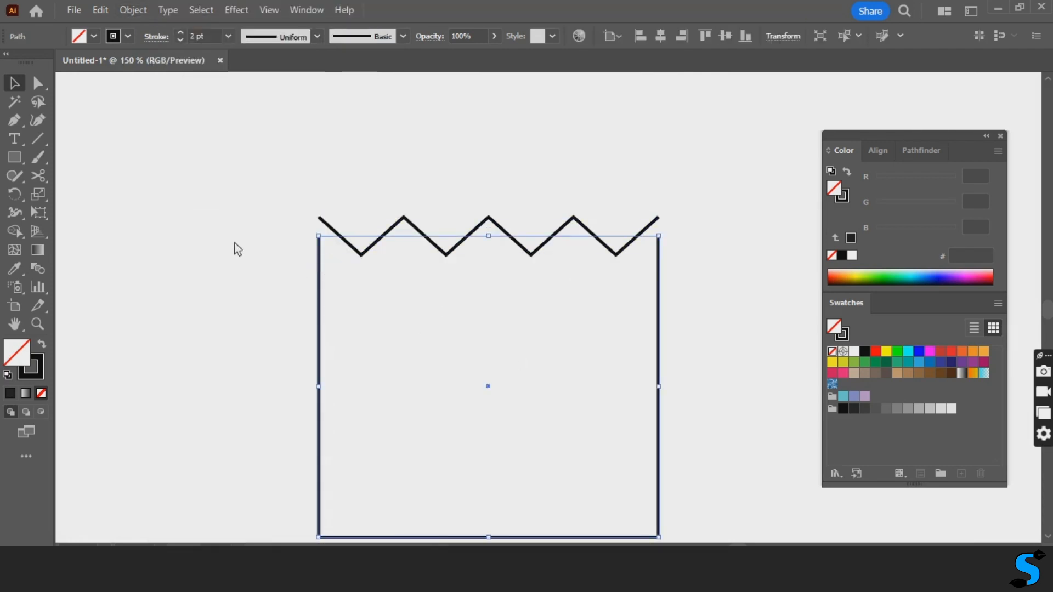
pyautogui.moveTo(40, 85); pyautogui.dragTo(99, 87)
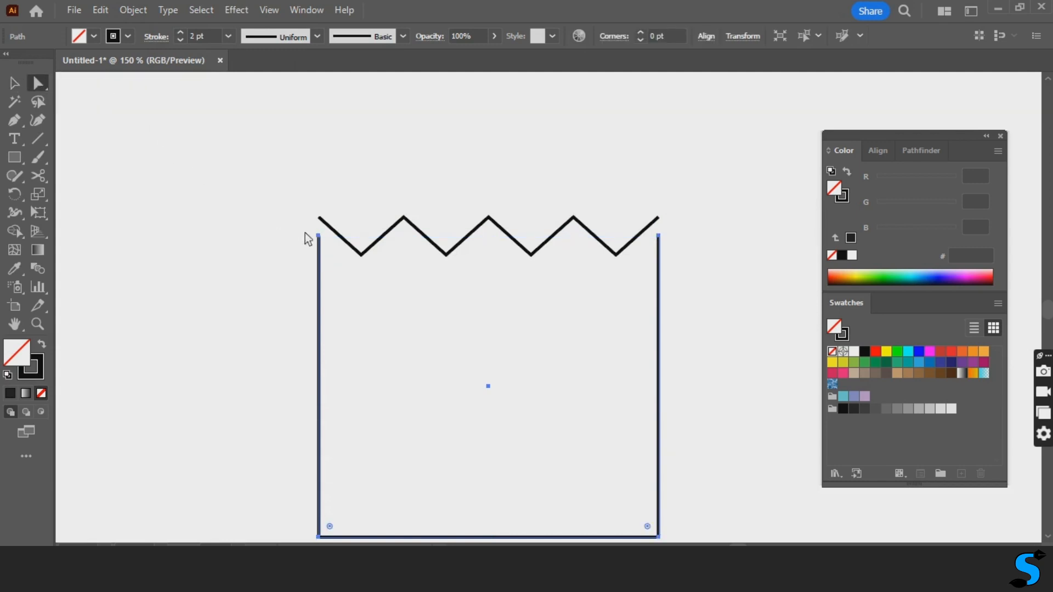
pyautogui.click(322, 238)
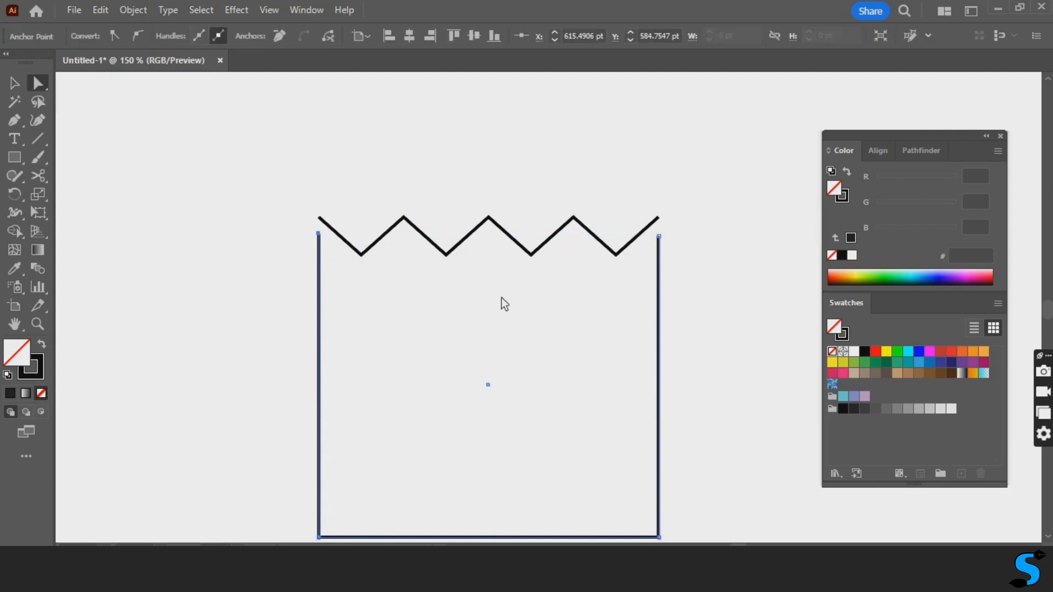
pyautogui.press('Up')
pyautogui.press('Up')
pyautogui.moveTo(660, 236); pyautogui.dragTo(664, 236)
# - Join the box outline and zigzag path at the anchor points of the shape's upper-left corner
pyautogui.click(16, 85)
pyautogui.moveTo(259, 196); pyautogui.dragTo(351, 276)
pyautogui.moveTo(372, 320); pyautogui.dragTo(522, 410)
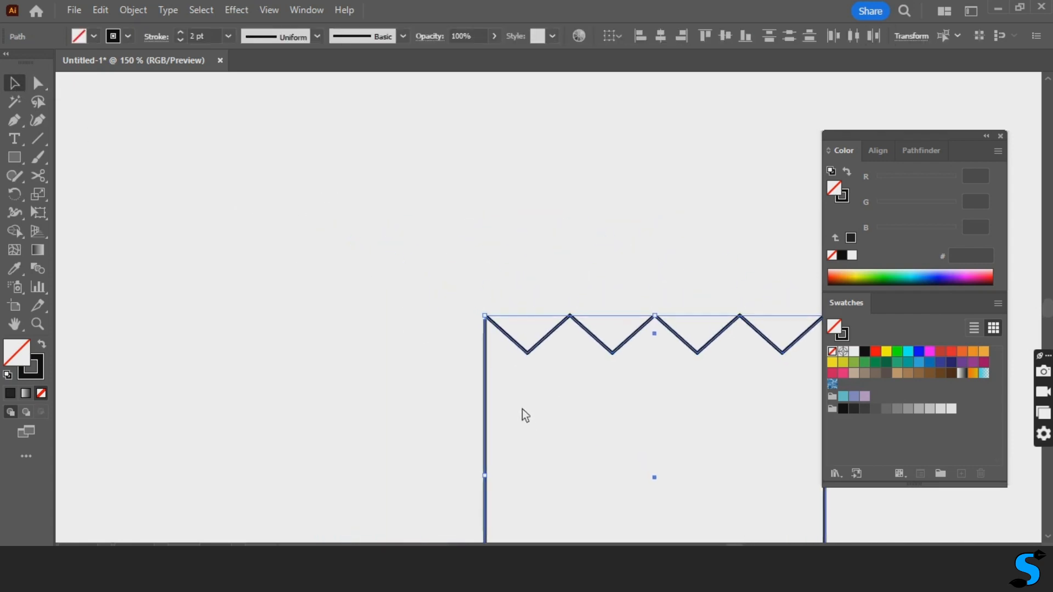
pyautogui.hotkey('ctrl', '+')
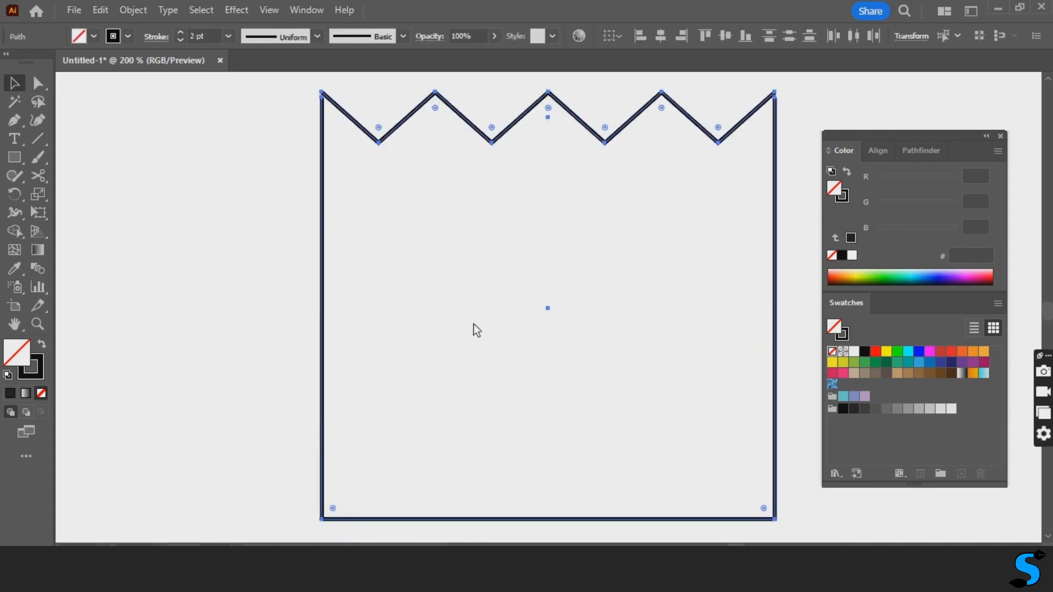
pyautogui.moveTo(379, 189); pyautogui.dragTo(545, 370)
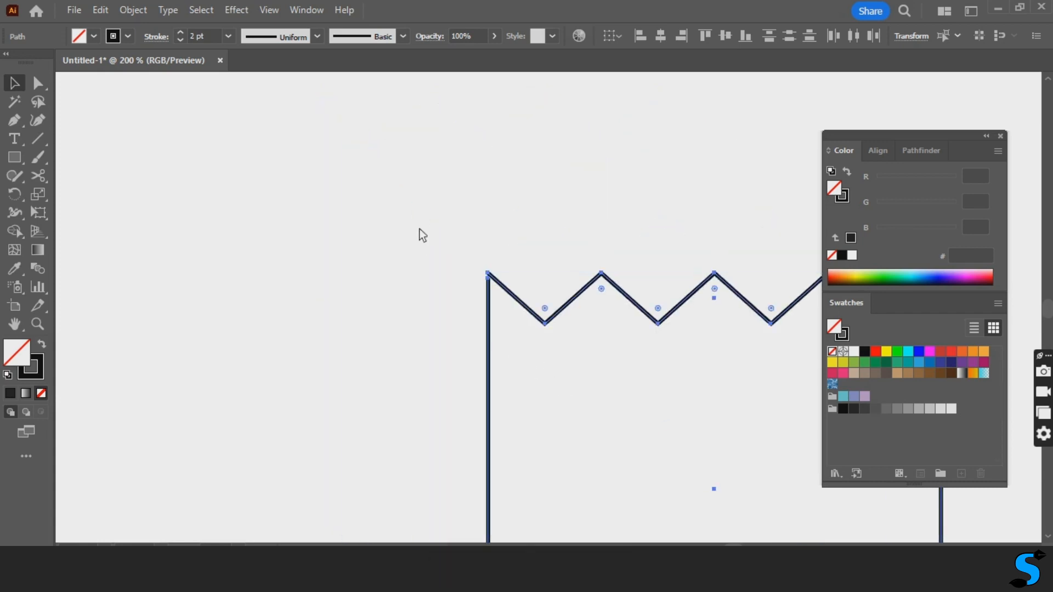
pyautogui.hotkey('ctrl', '+')
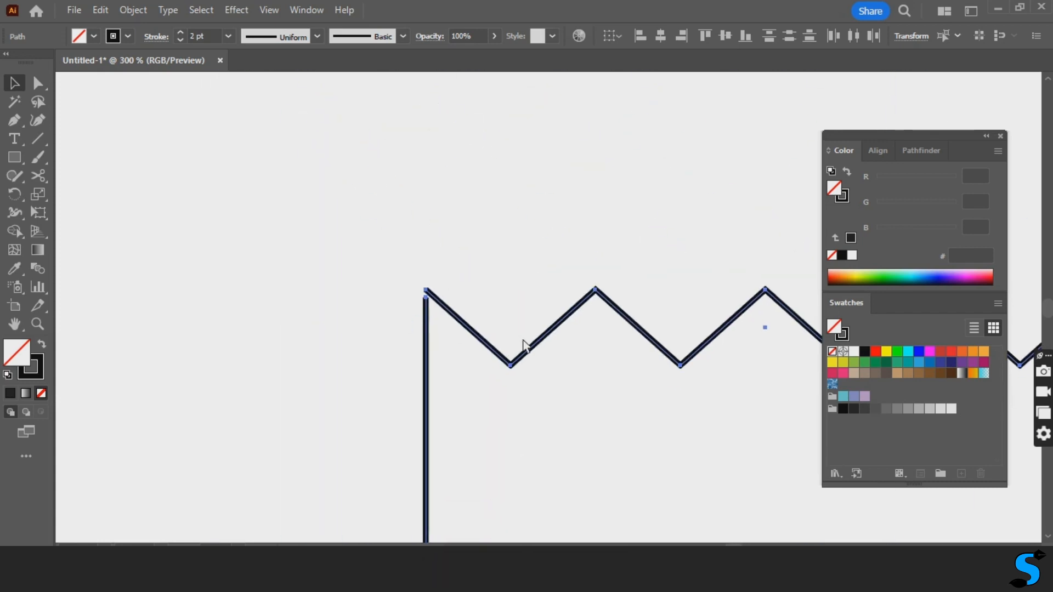
pyautogui.click(44, 88)
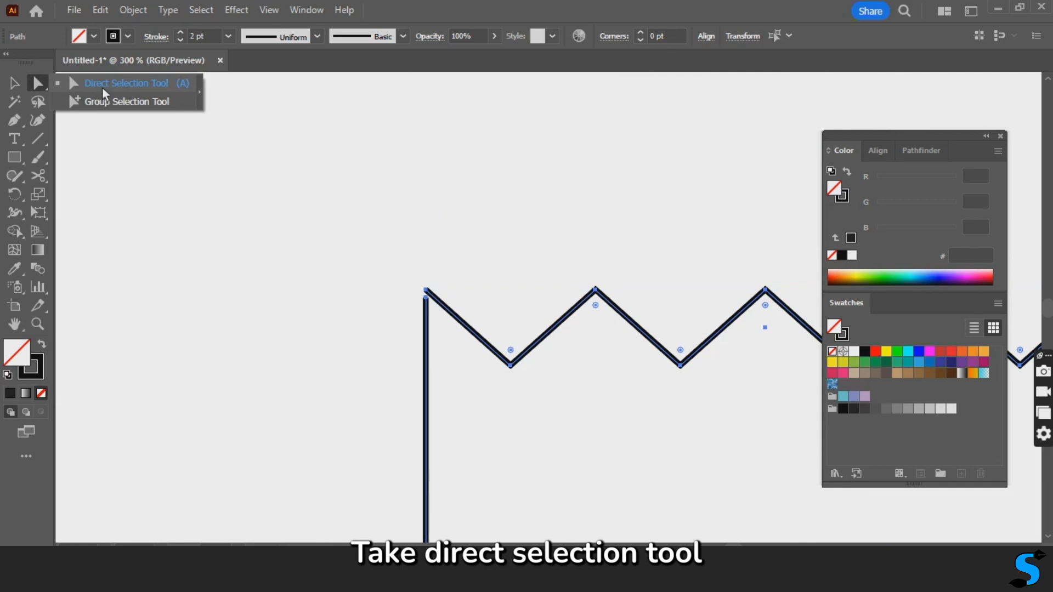
pyautogui.click(102, 88)
pyautogui.moveTo(440, 260); pyautogui.dragTo(403, 326)
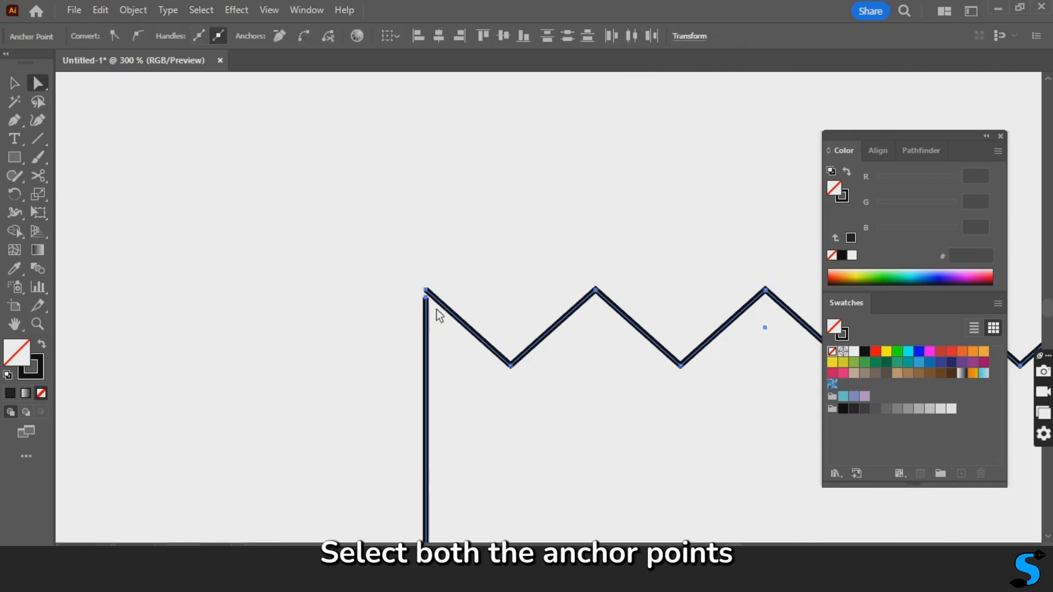
pyautogui.rightClick(427, 290)
pyautogui.click(463, 344)
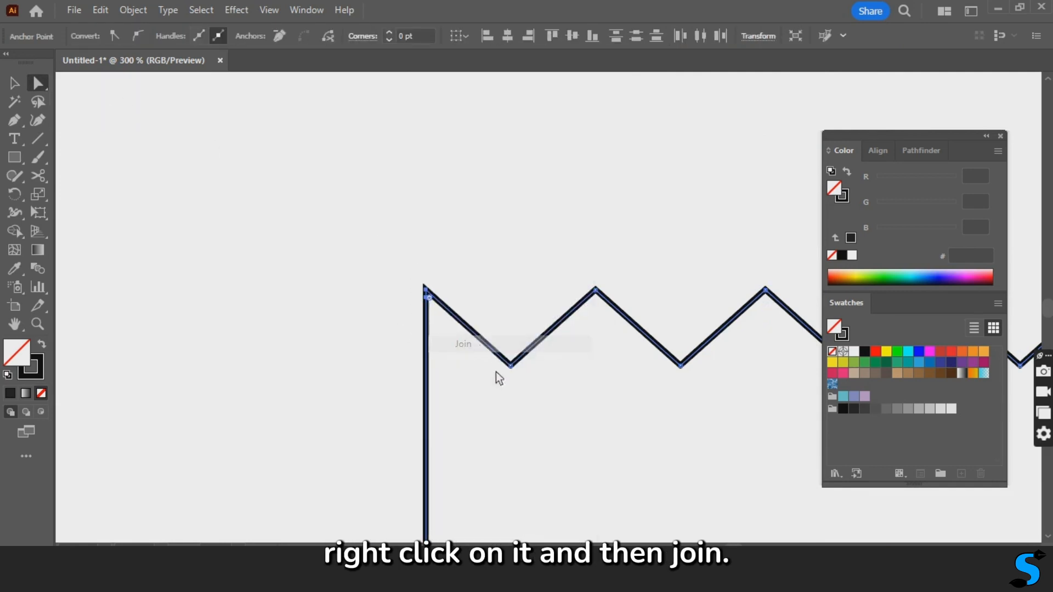
# - Join the two open anchor points at the shape's upper-right corner to close the path
pyautogui.moveTo(720, 433); pyautogui.dragTo(246, 400)
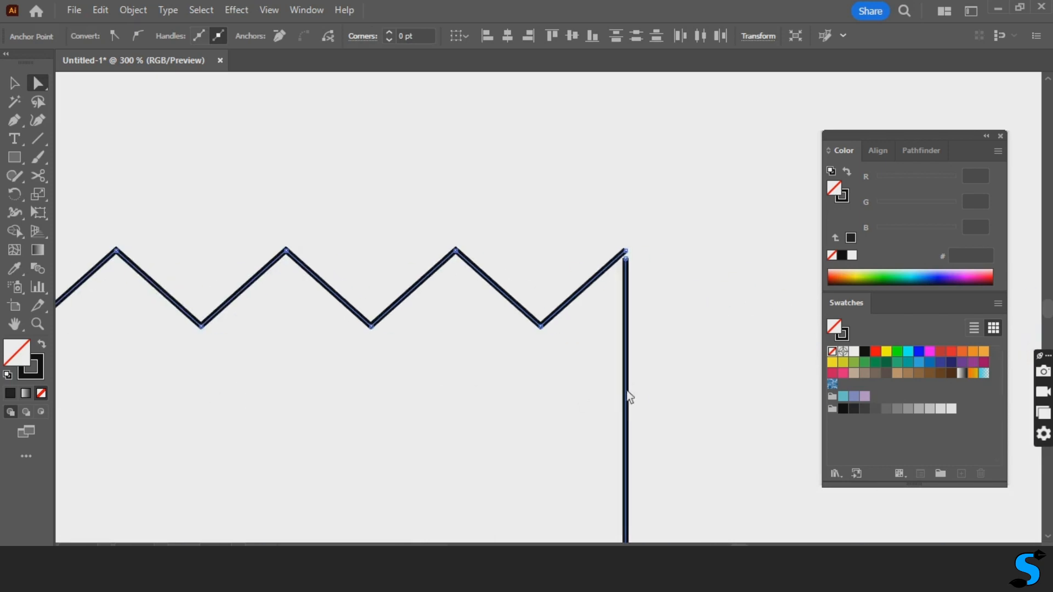
pyautogui.moveTo(653, 255); pyautogui.dragTo(605, 294)
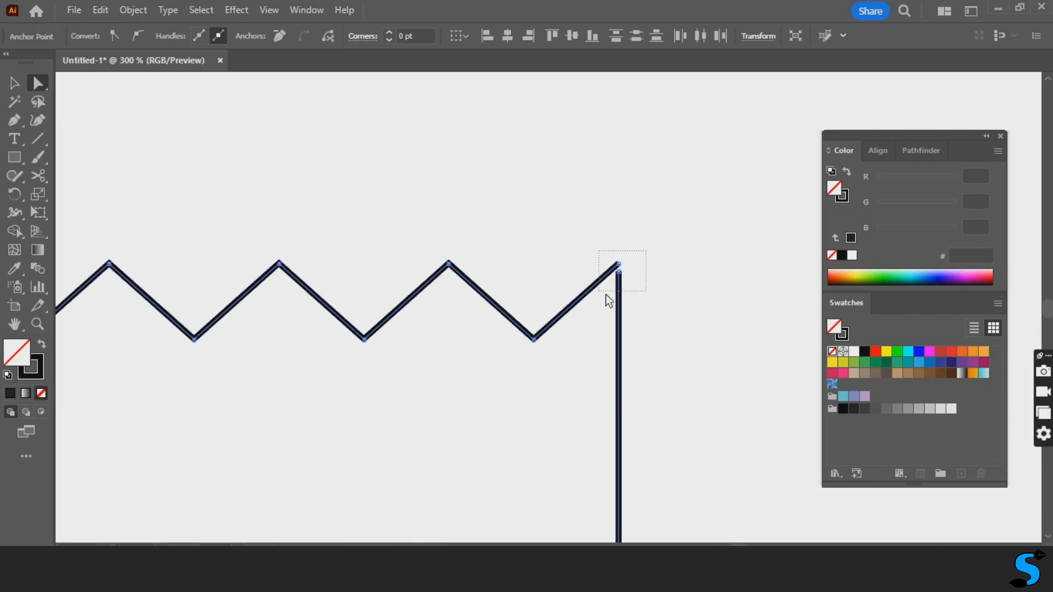
pyautogui.rightClick(625, 274)
pyautogui.click(661, 348)
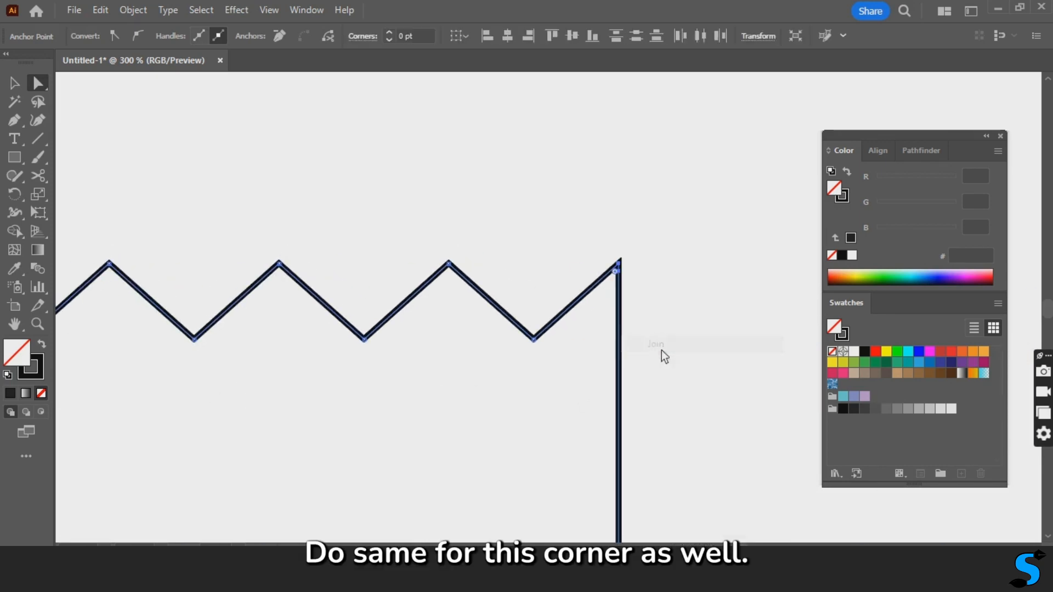
pyautogui.click(652, 318)
# - Move the closed zigzag shape about 39 pt left and 150 pt up, just below the word "my"
pyautogui.click(15, 83)
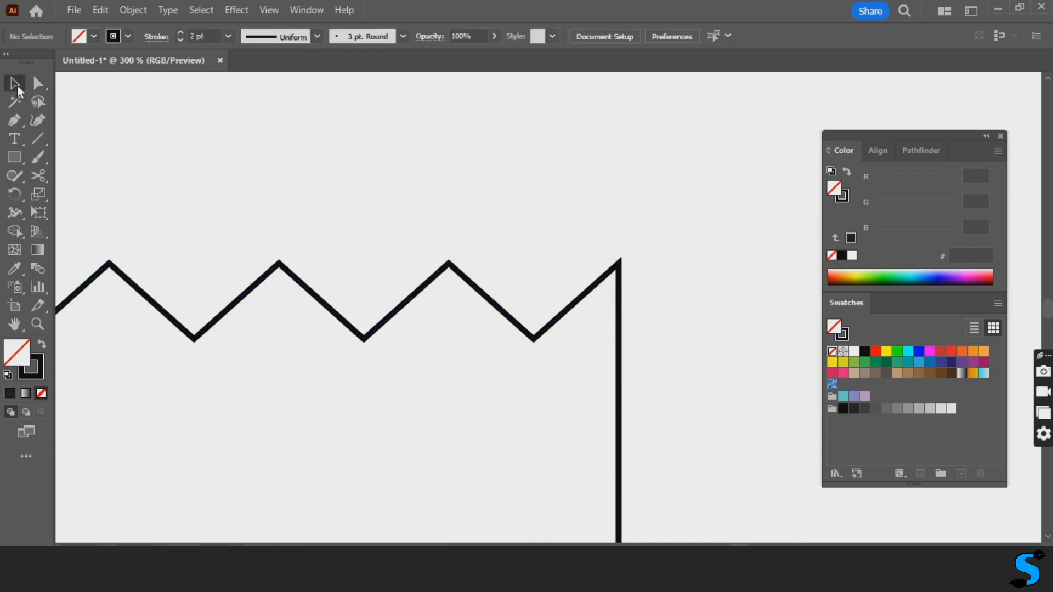
pyautogui.hotkey('ctrl', '0')
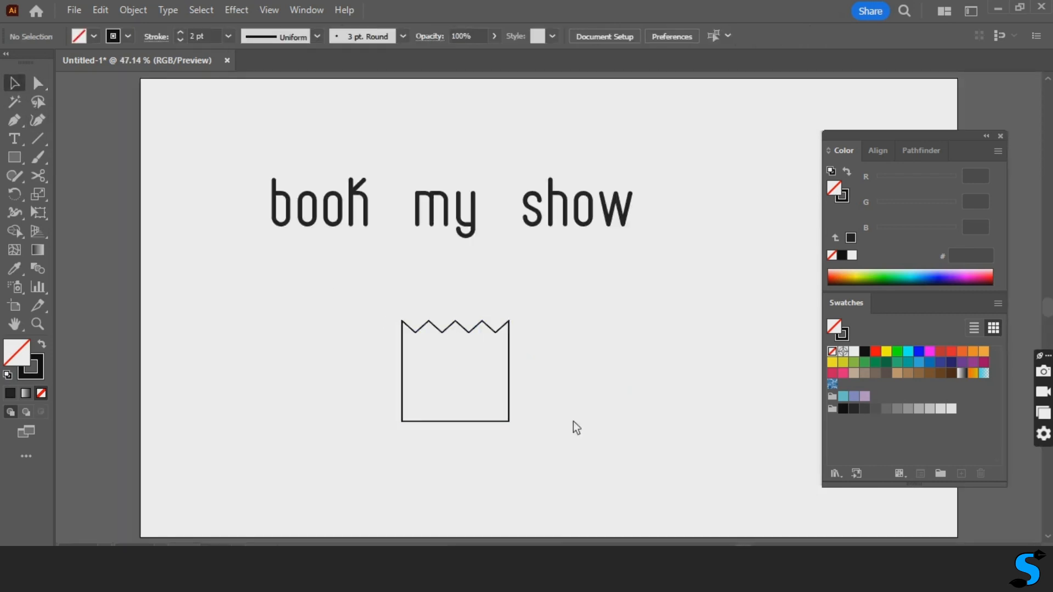
pyautogui.click(488, 315)
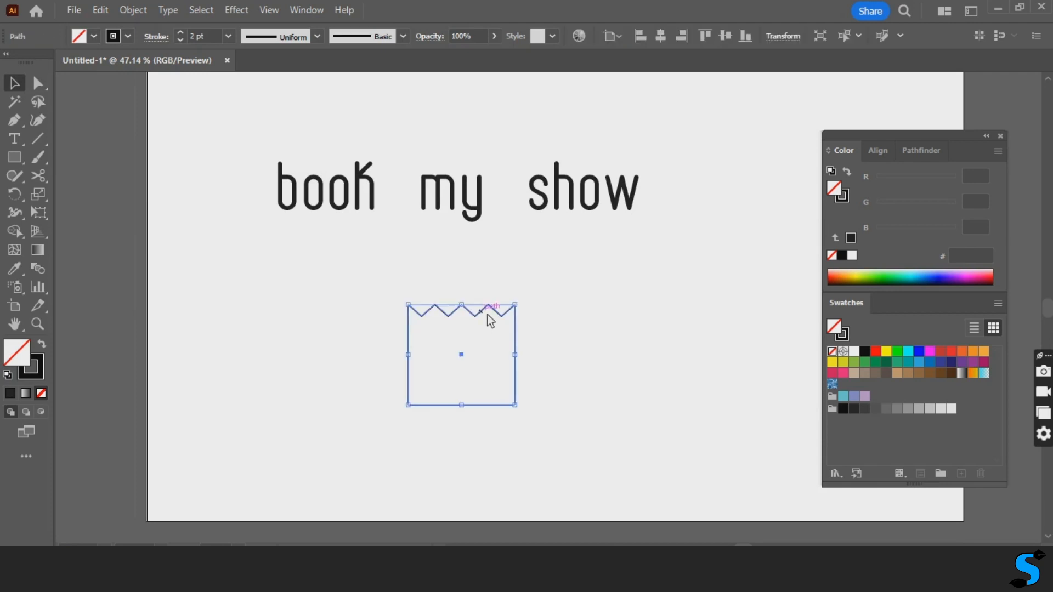
pyautogui.moveTo(485, 319); pyautogui.dragTo(465, 252)
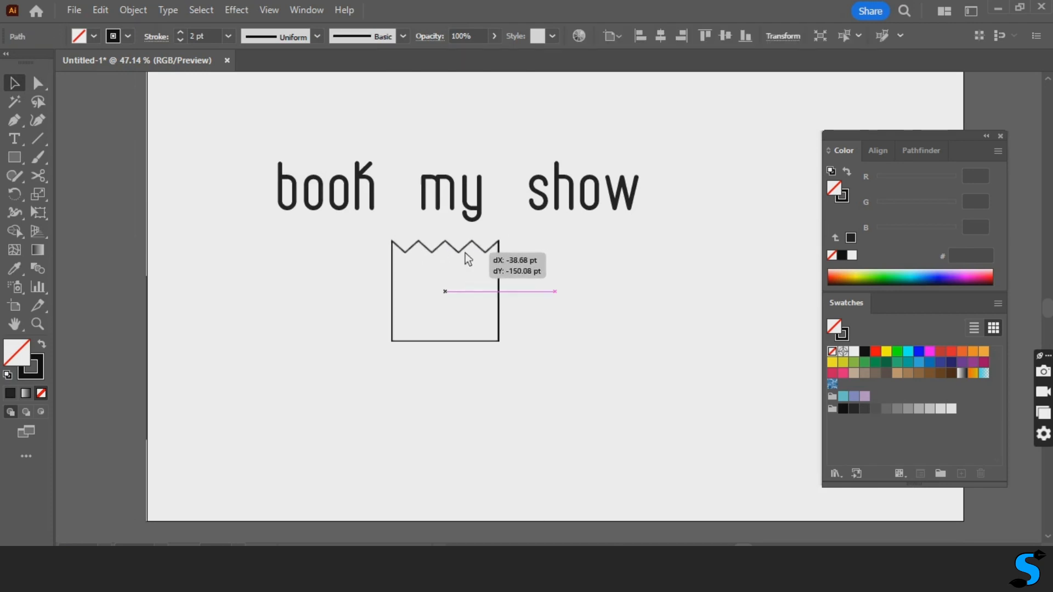
pyautogui.click(571, 324)
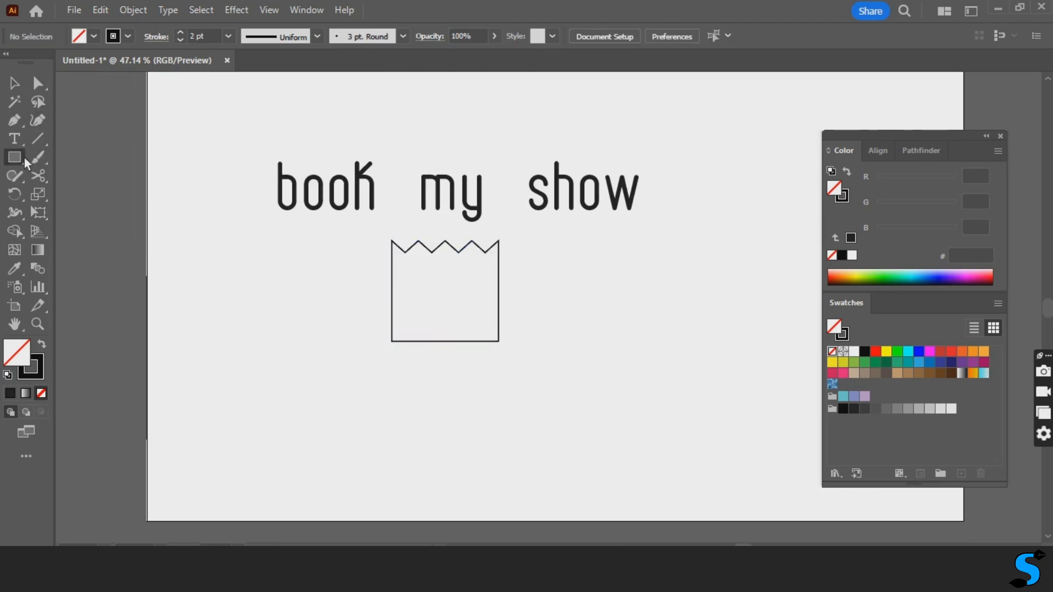
# - Draw a small circle with the Ellipse tool to the left of the zigzag shape, below the word "book"
pyautogui.moveTo(24, 157); pyautogui.dragTo(66, 192)
pyautogui.moveTo(280, 316); pyautogui.dragTo(313, 349)
pyautogui.press('v')
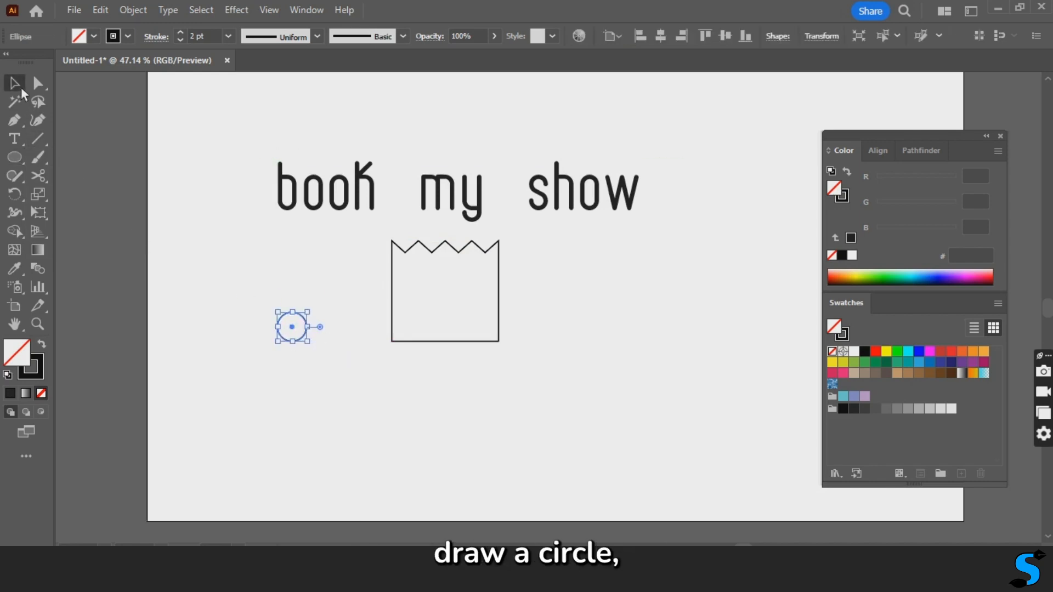
# - Move the small circle onto the middle of the zigzag shape's bottom edge and align both objects to their horizontal centres
pyautogui.moveTo(303, 336); pyautogui.dragTo(456, 348)
pyautogui.click(535, 342)
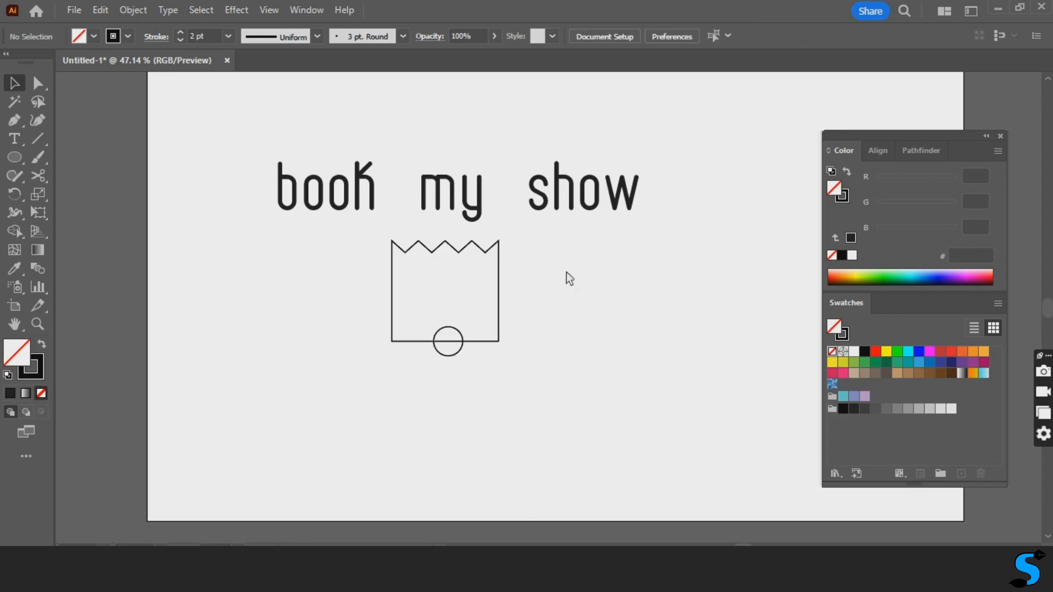
pyautogui.moveTo(557, 271); pyautogui.dragTo(377, 389)
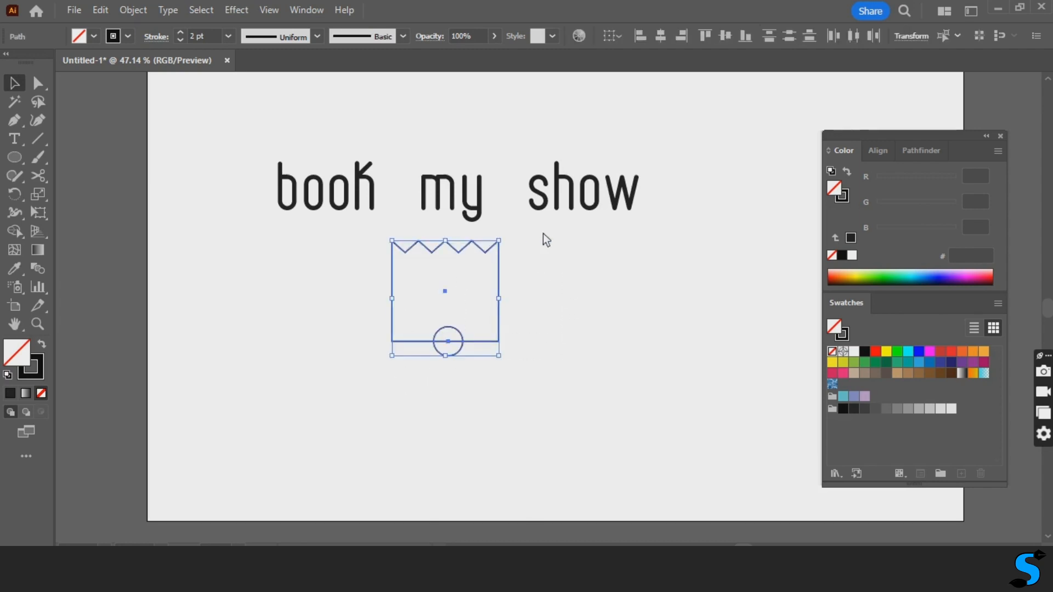
pyautogui.click(662, 36)
pyautogui.click(625, 336)
# - Cut the circle out of the zigzag shape's bottom edge with the Shape Builder tool, leaving a half-round notch
pyautogui.moveTo(544, 251); pyautogui.dragTo(349, 408)
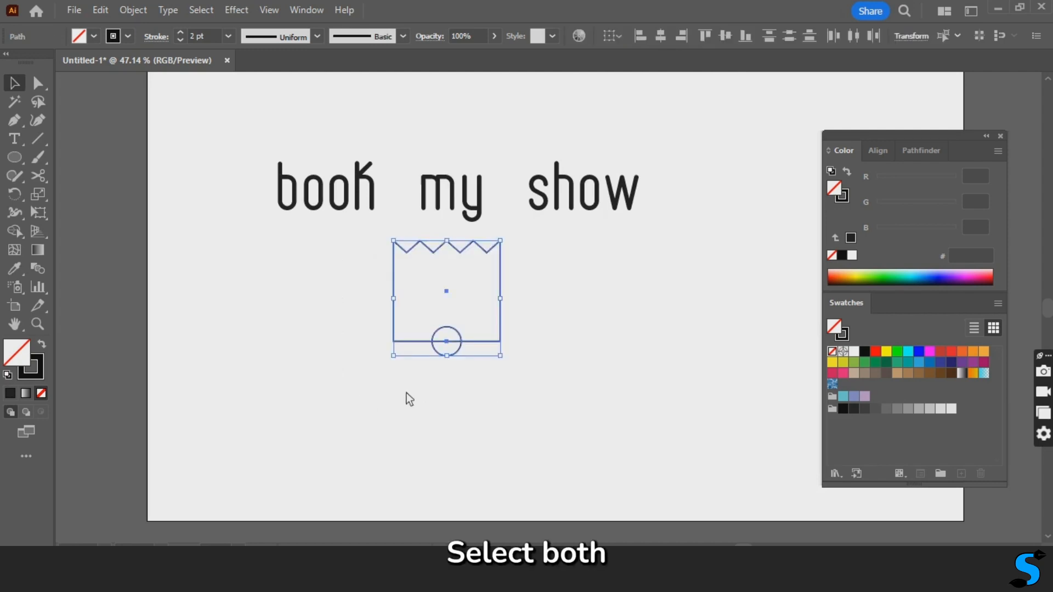
pyautogui.click(21, 233)
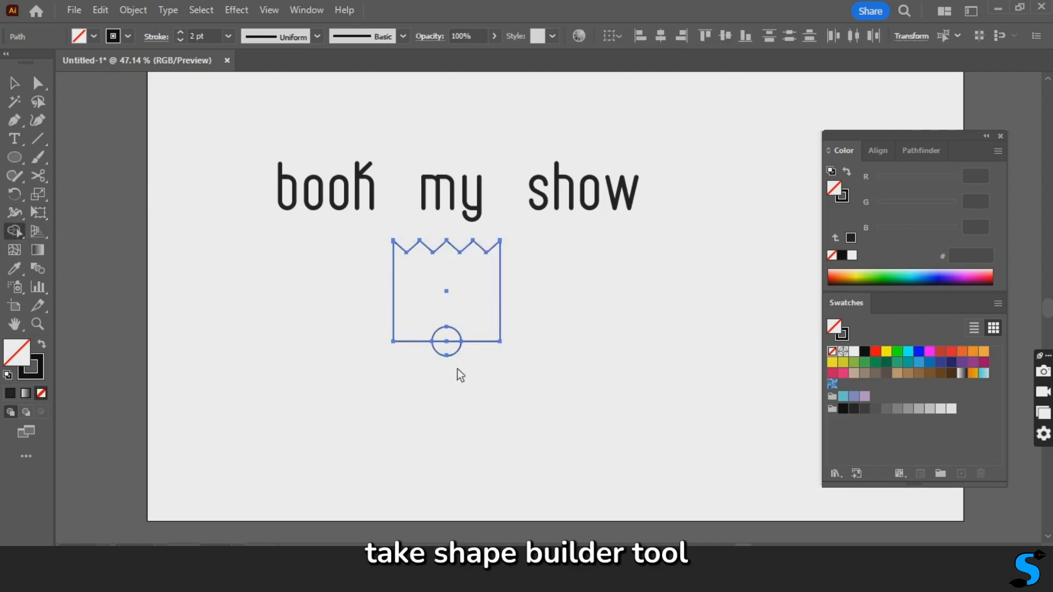
pyautogui.keyDown('alt'); pyautogui.click(452, 341); pyautogui.keyUp('alt')
pyautogui.press('v')
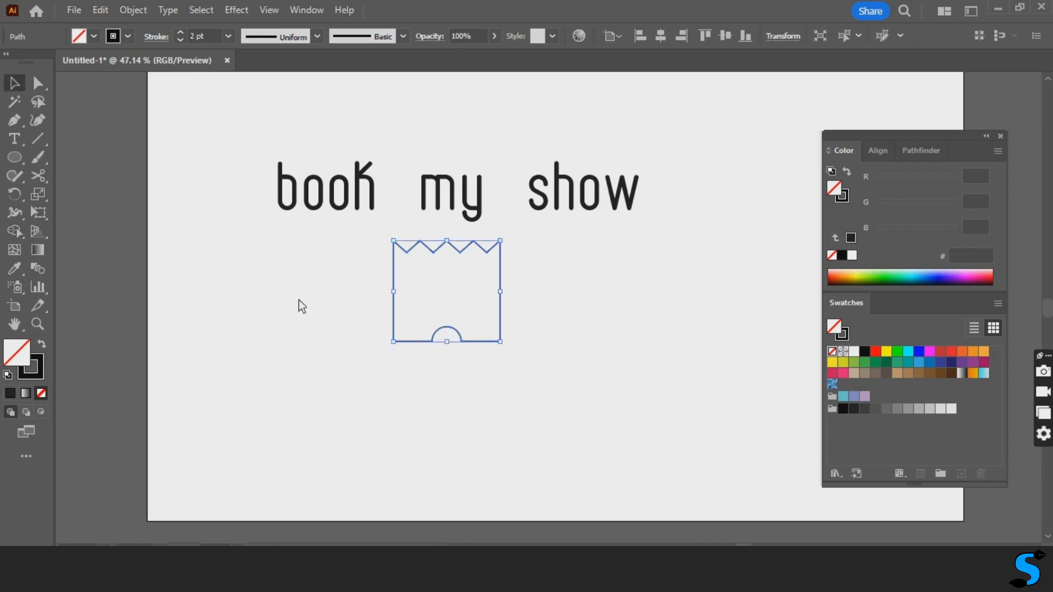
pyautogui.click(570, 342)
# - Fill the notched ticket shape with red, colour DD0303
pyautogui.click(502, 277)
pyautogui.doubleClick(843, 196)
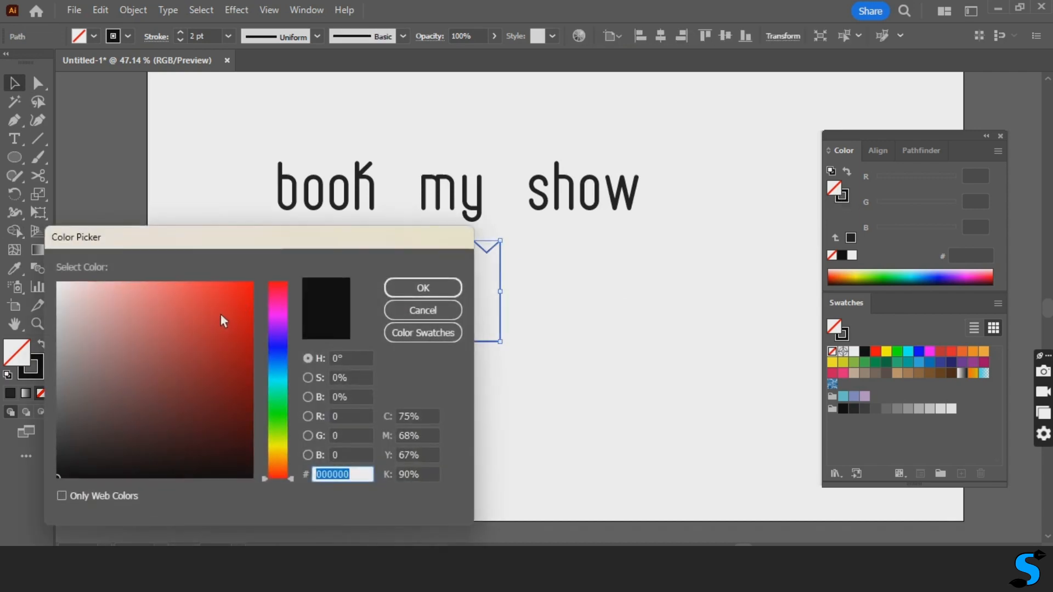
pyautogui.click(250, 308)
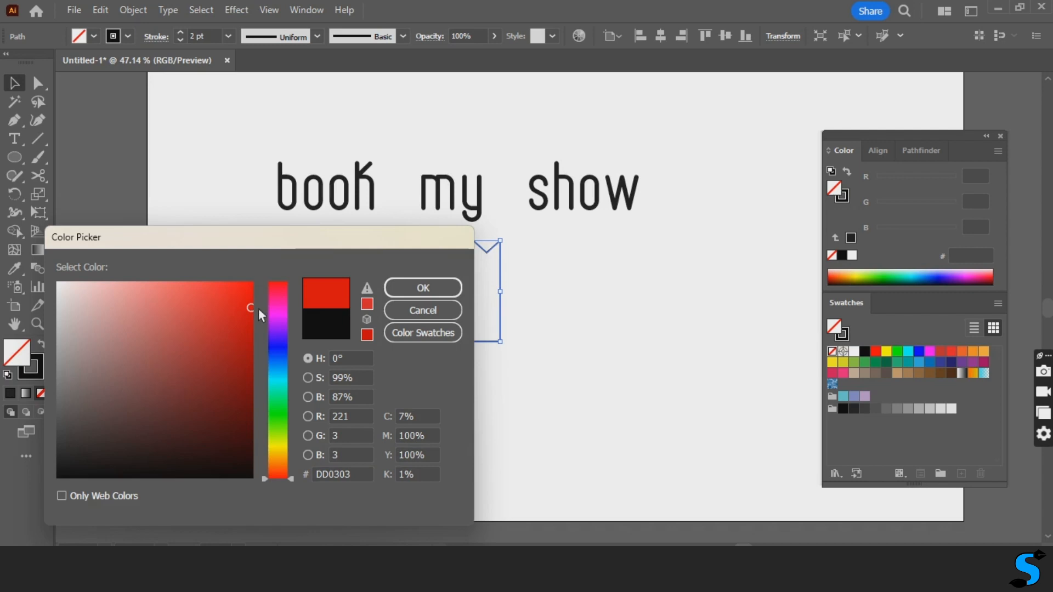
pyautogui.click(455, 293)
pyautogui.click(643, 376)
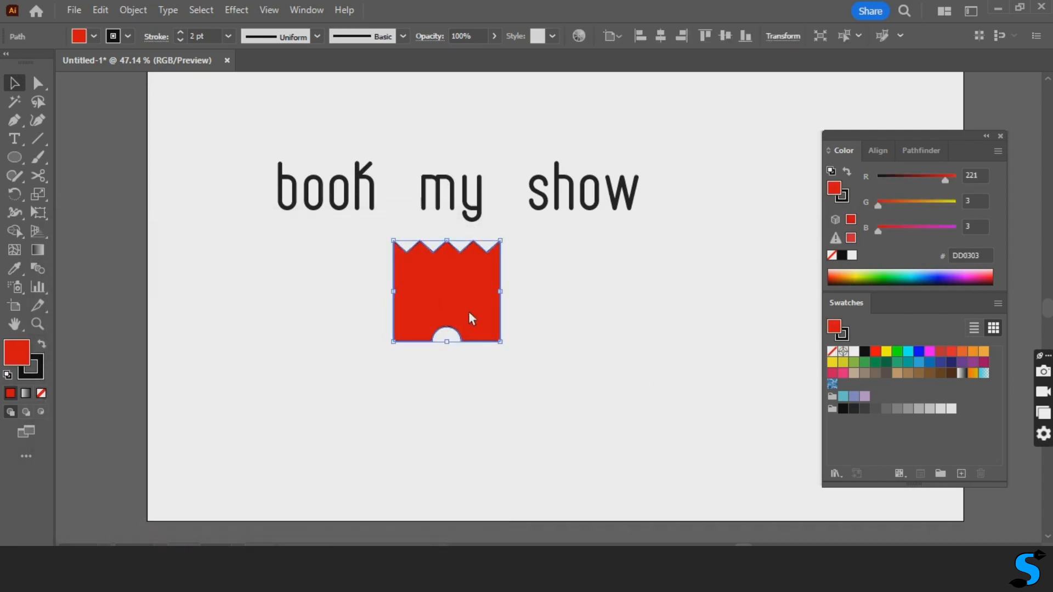
# - Place the red ticket shape over the word "my" and send it behind the text
pyautogui.moveTo(468, 311); pyautogui.dragTo(472, 211)
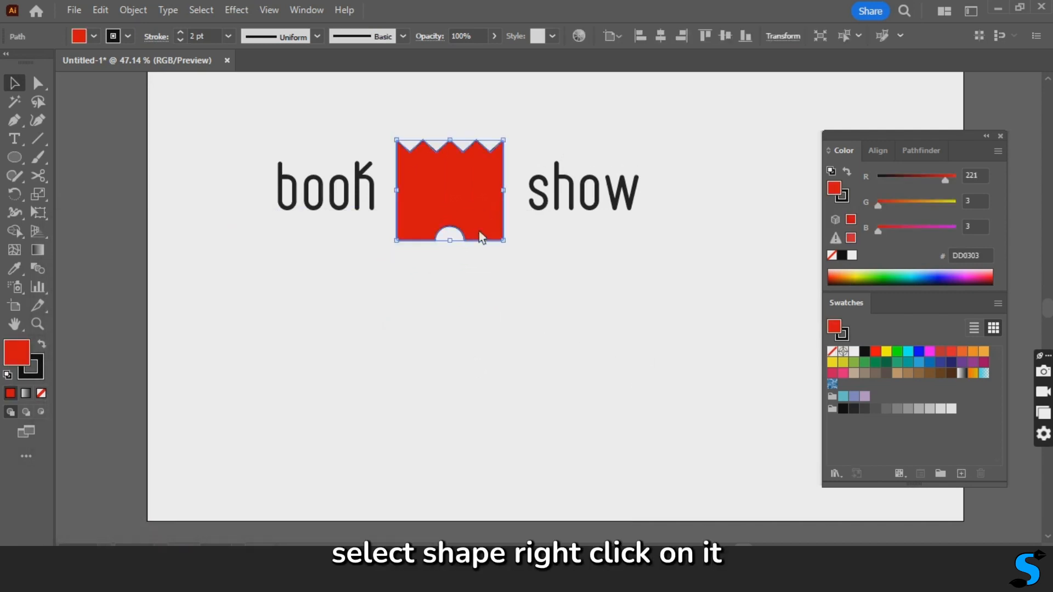
pyautogui.rightClick(469, 214)
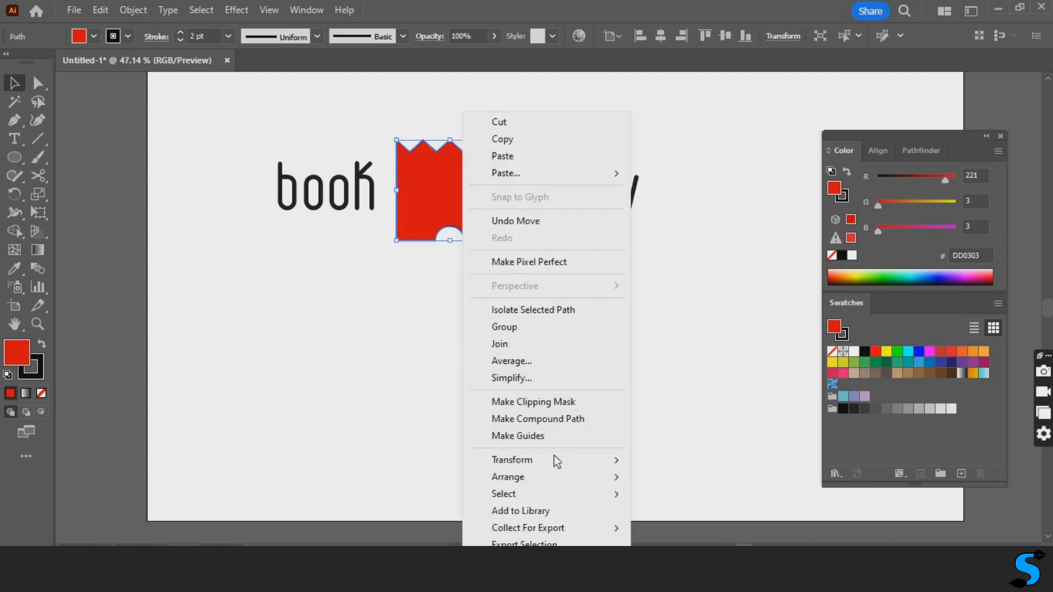
pyautogui.moveTo(557, 478)
pyautogui.click(697, 530)
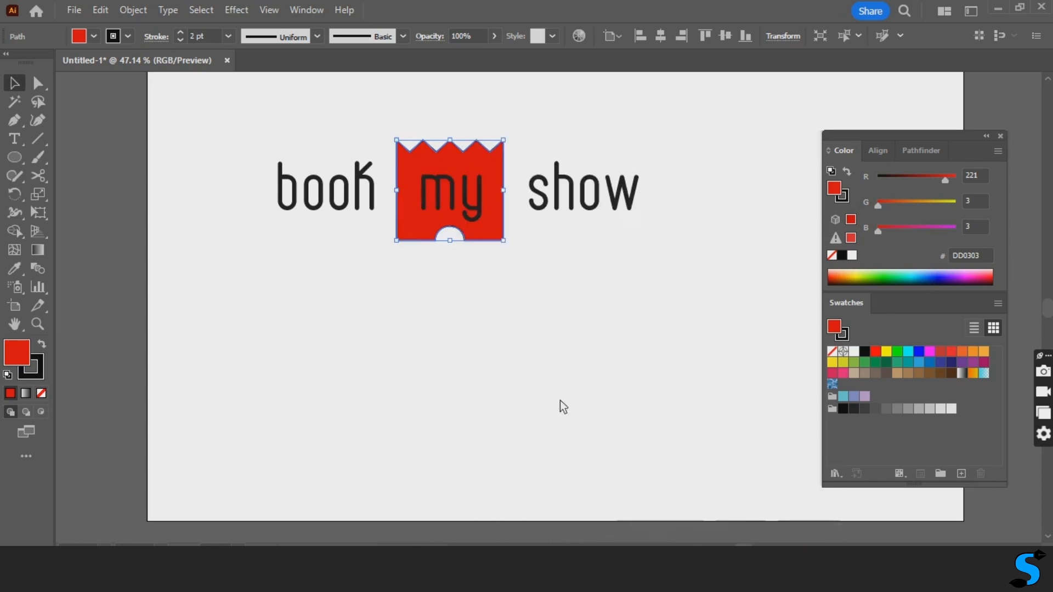
pyautogui.click(556, 348)
# - Change the fill colour of the word "my" to white, FFFDFD
pyautogui.press('t')
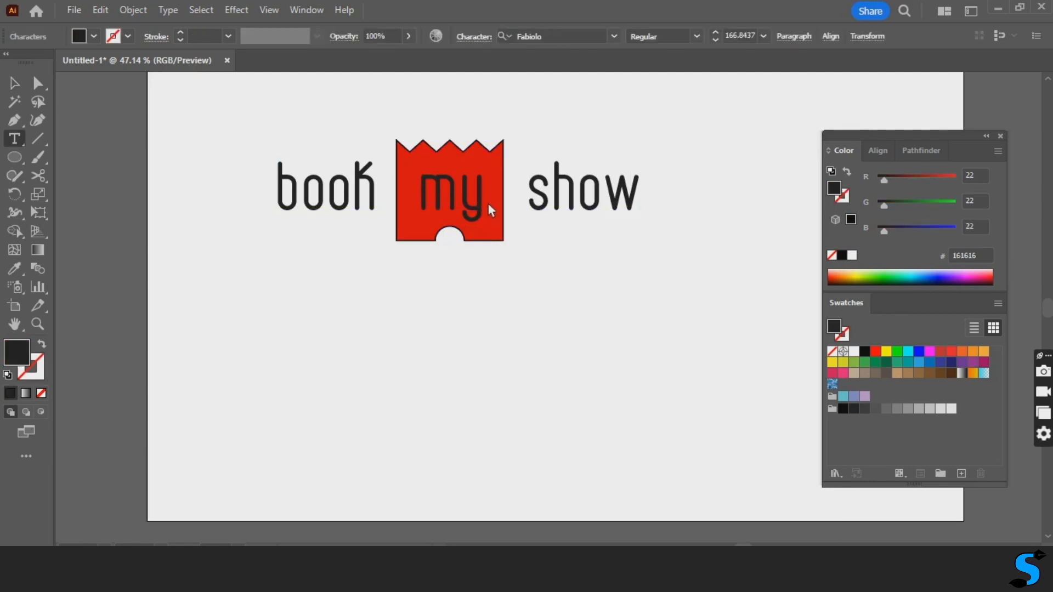
pyautogui.moveTo(488, 202); pyautogui.dragTo(426, 203)
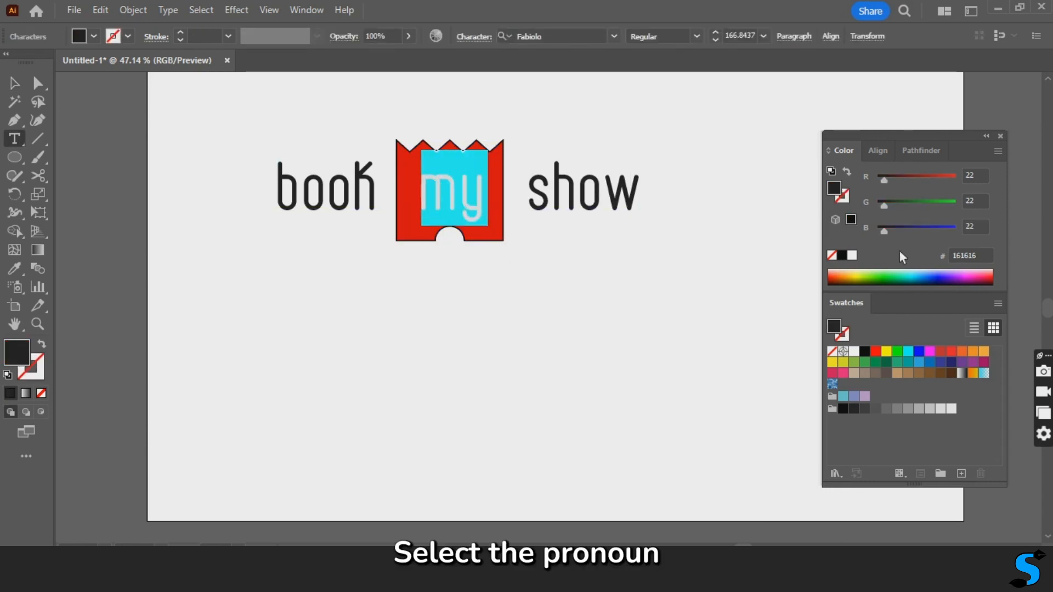
pyautogui.doubleClick(835, 189)
pyautogui.click(66, 284)
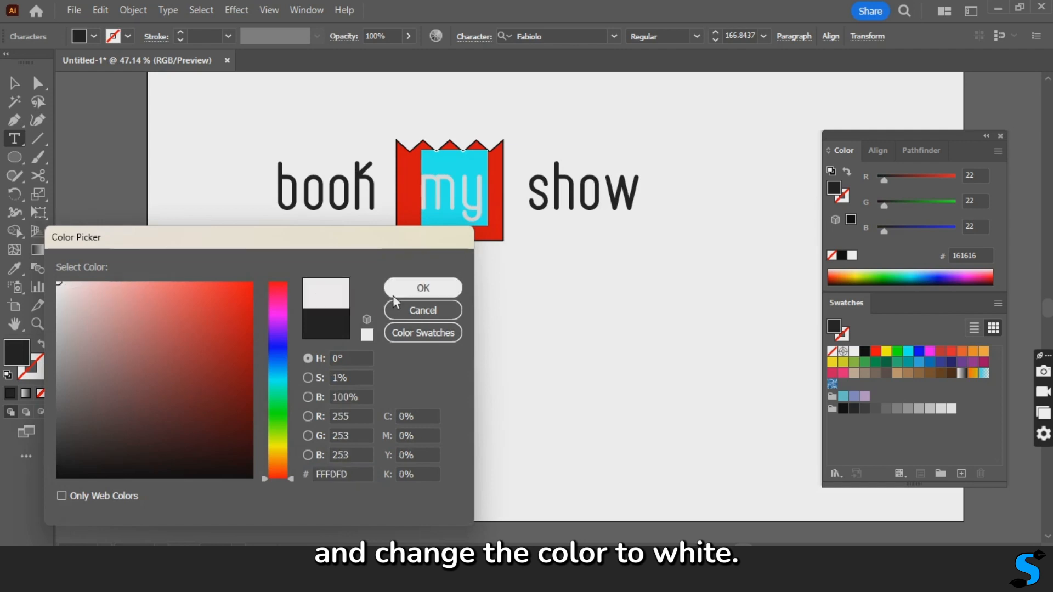
pyautogui.click(433, 288)
pyautogui.click(14, 83)
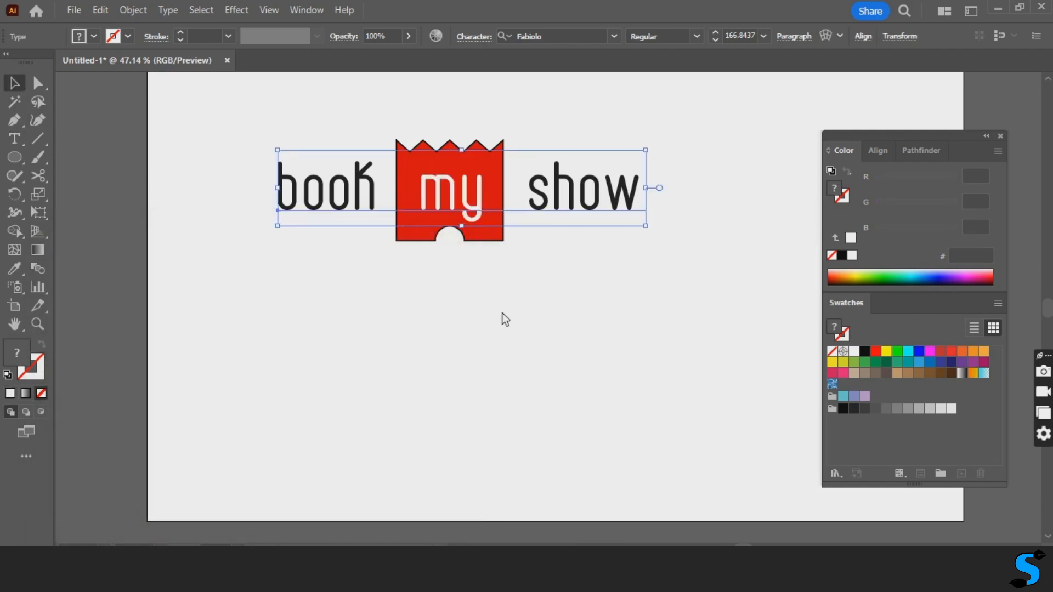
pyautogui.click(565, 301)
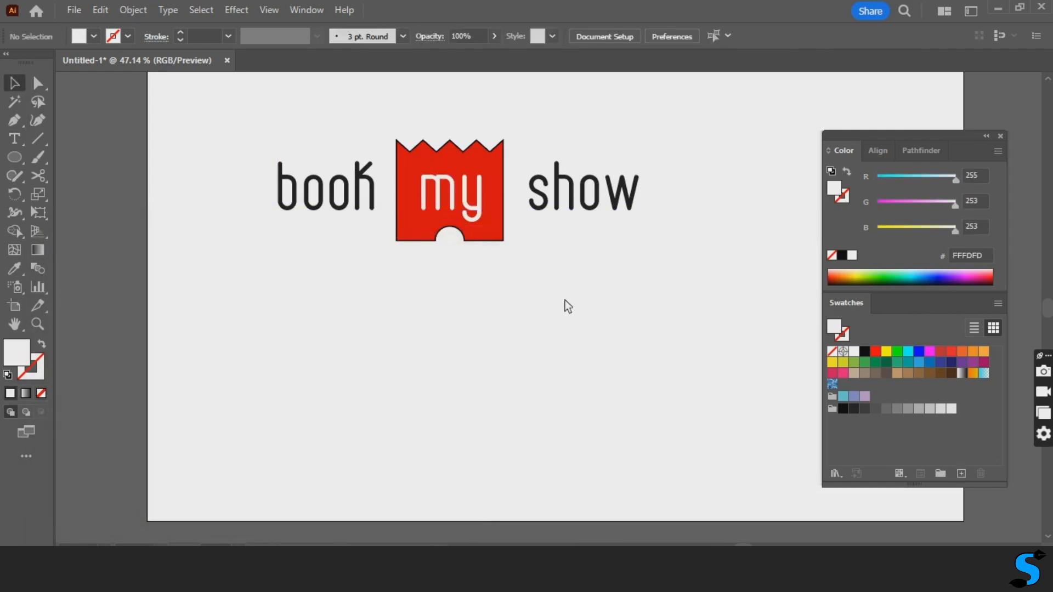
# - Try to narrow the gap in front of the word "show" by deleting a space in the text
pyautogui.doubleClick(560, 203)
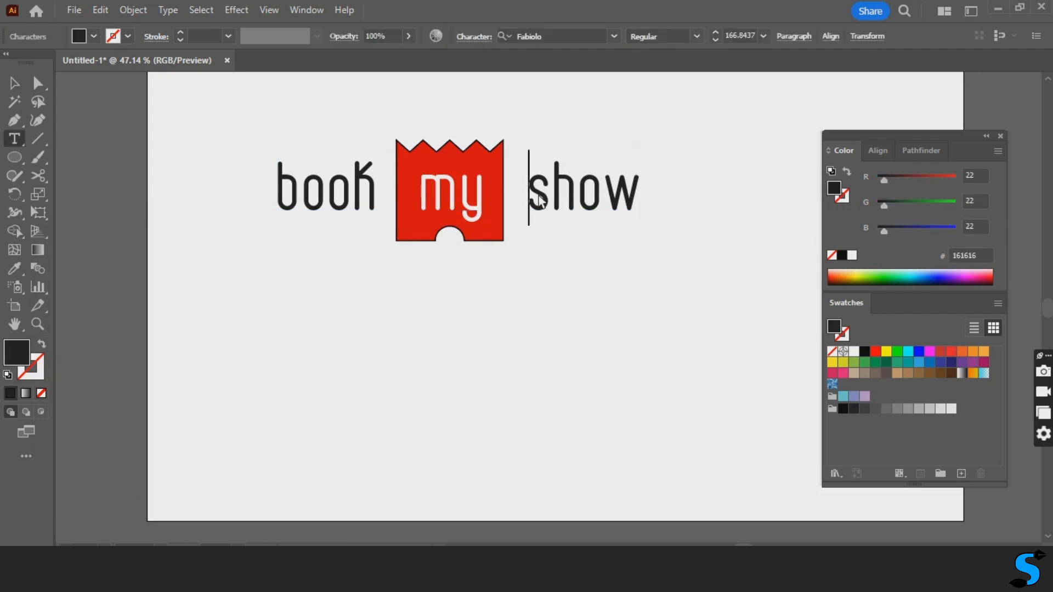
pyautogui.press('BackSpace')
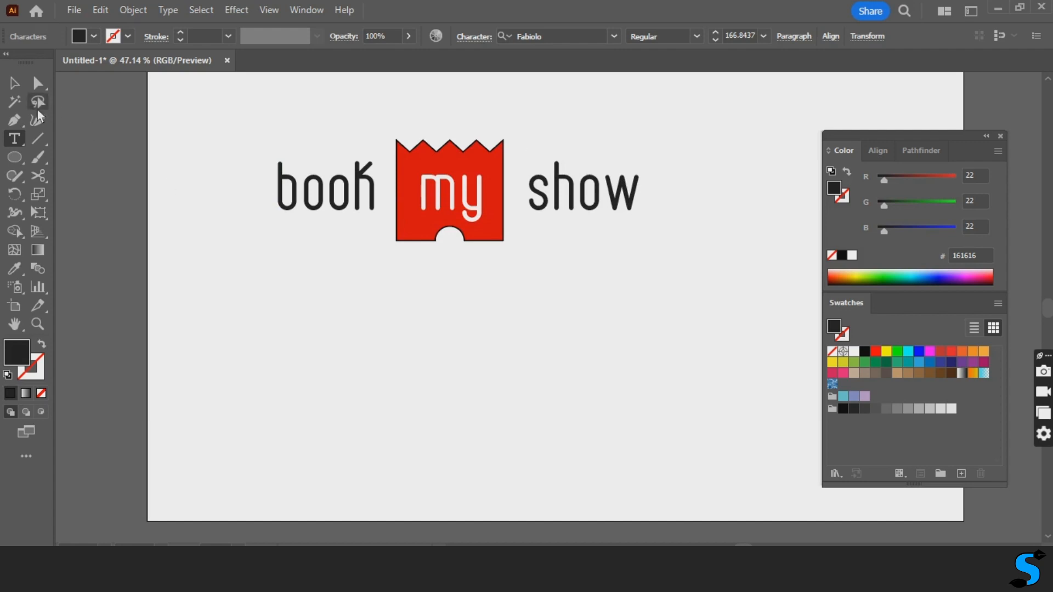
pyautogui.click(13, 83)
pyautogui.click(535, 292)
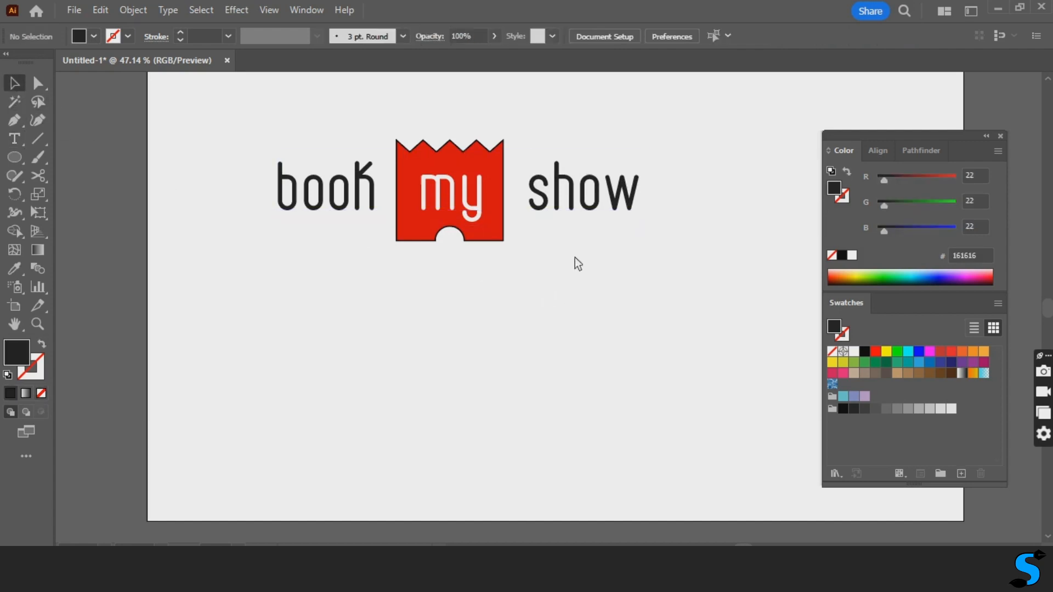
# - Expand the "book my show" text into editable shapes
pyautogui.click(581, 202)
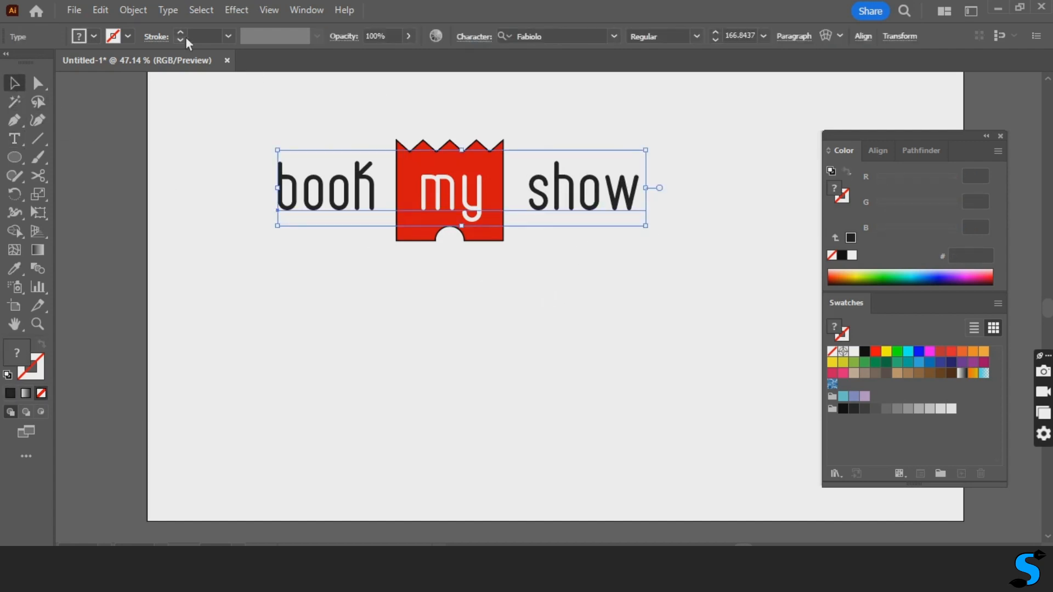
pyautogui.click(139, 10)
pyautogui.click(216, 208)
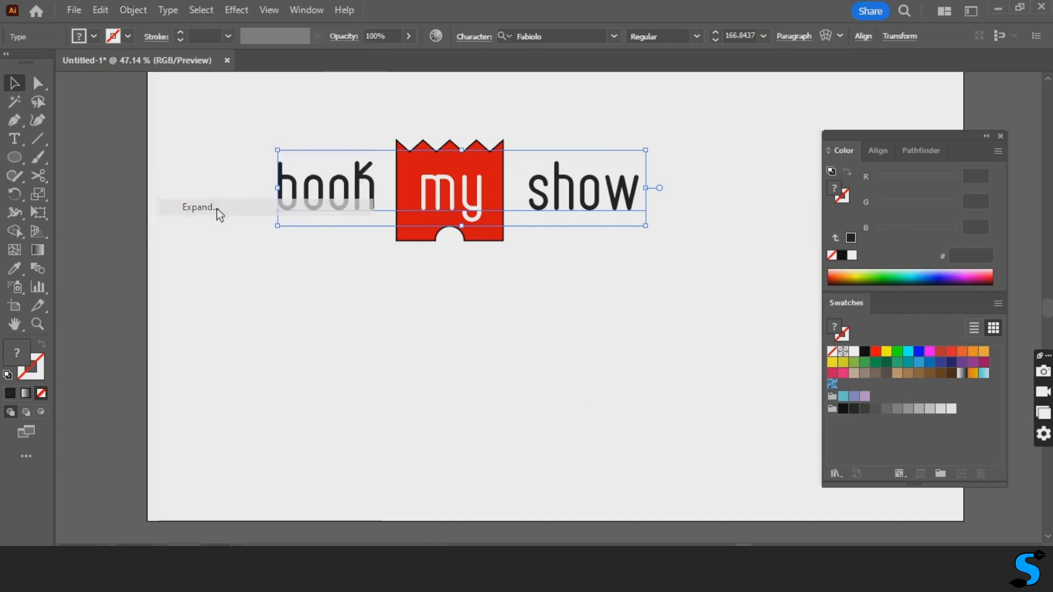
pyautogui.click(504, 375)
pyautogui.click(431, 401)
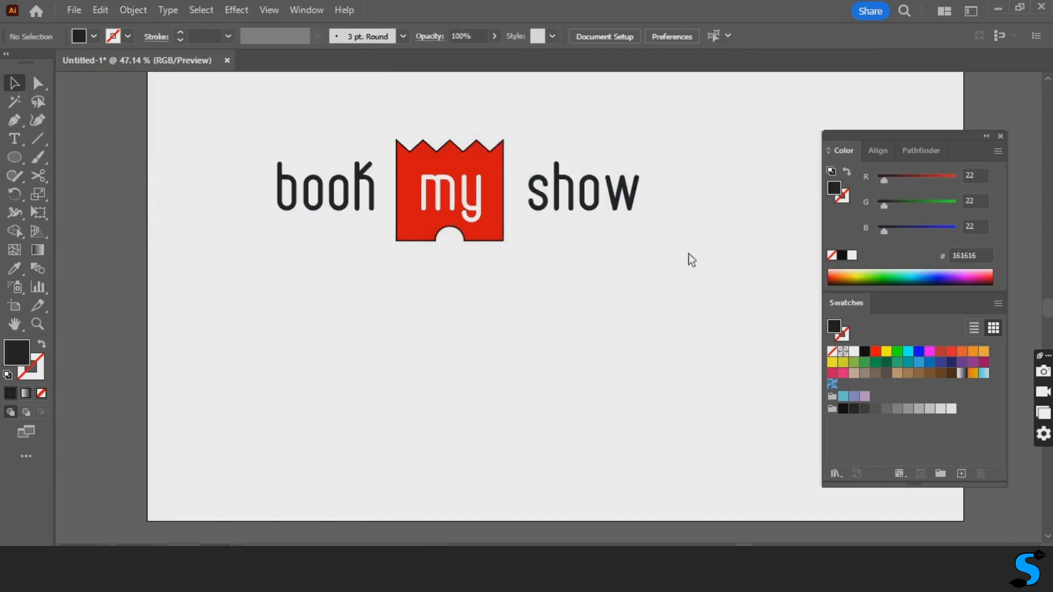
# - Ungroup the expanded "book my show" lettering into separate letters
pyautogui.moveTo(654, 203); pyautogui.dragTo(527, 227)
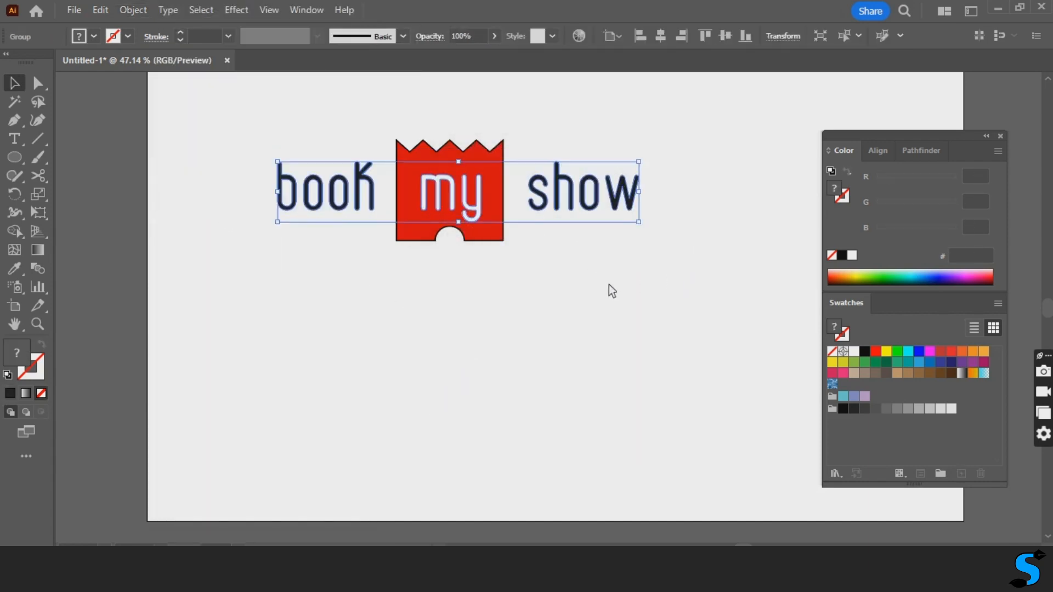
pyautogui.click(635, 215)
pyautogui.click(631, 208)
pyautogui.rightClick(609, 207)
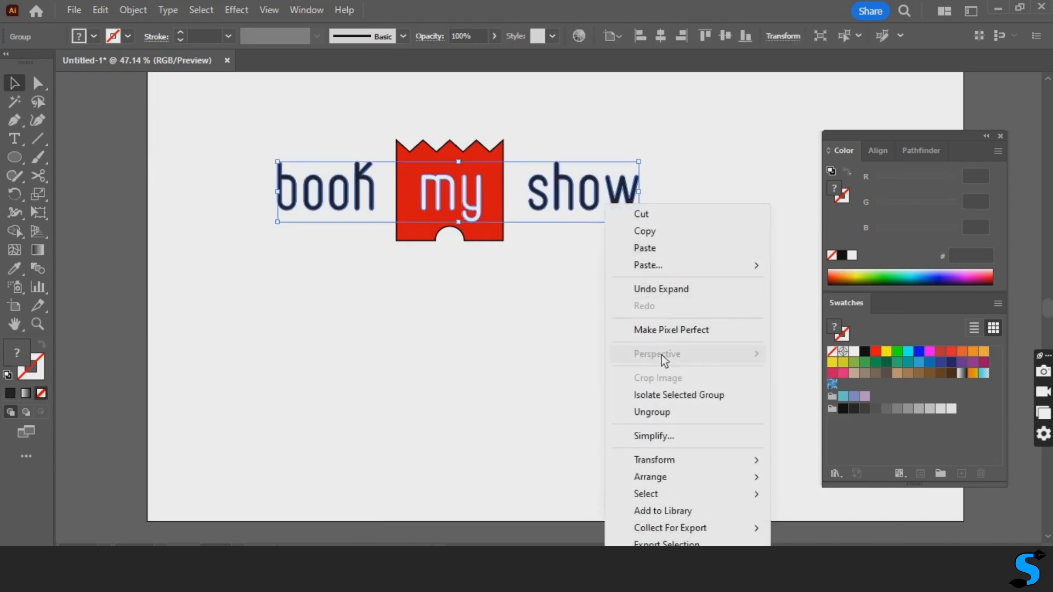
pyautogui.click(653, 413)
pyautogui.click(581, 361)
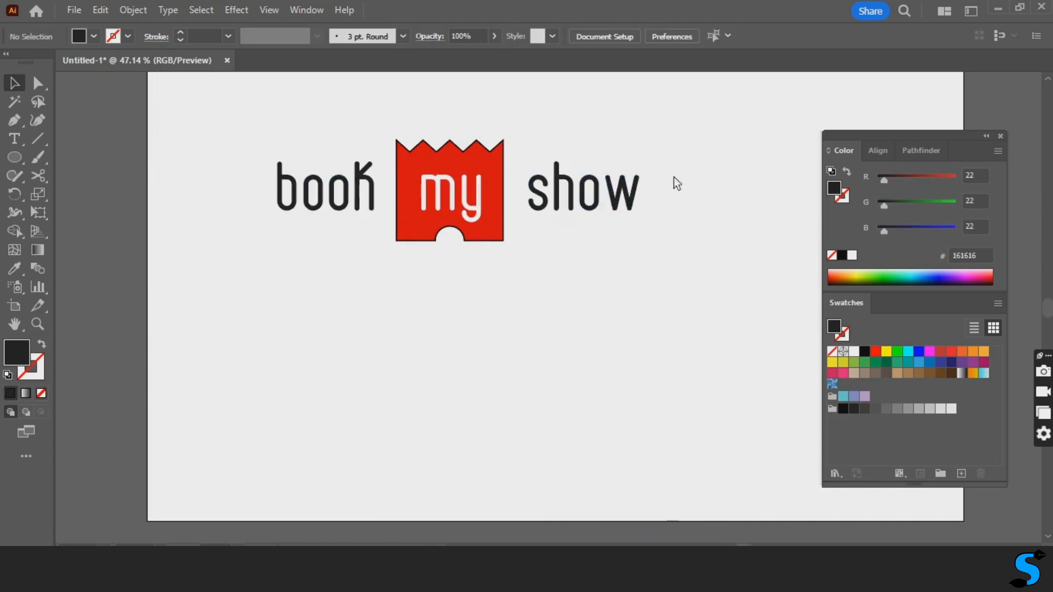
# - Nudge the letters of "show" slightly left towards the red ticket
pyautogui.moveTo(673, 178); pyautogui.dragTo(536, 236)
pyautogui.press('Left')
pyautogui.press('Left')
pyautogui.press('Left')
pyautogui.press('Left')
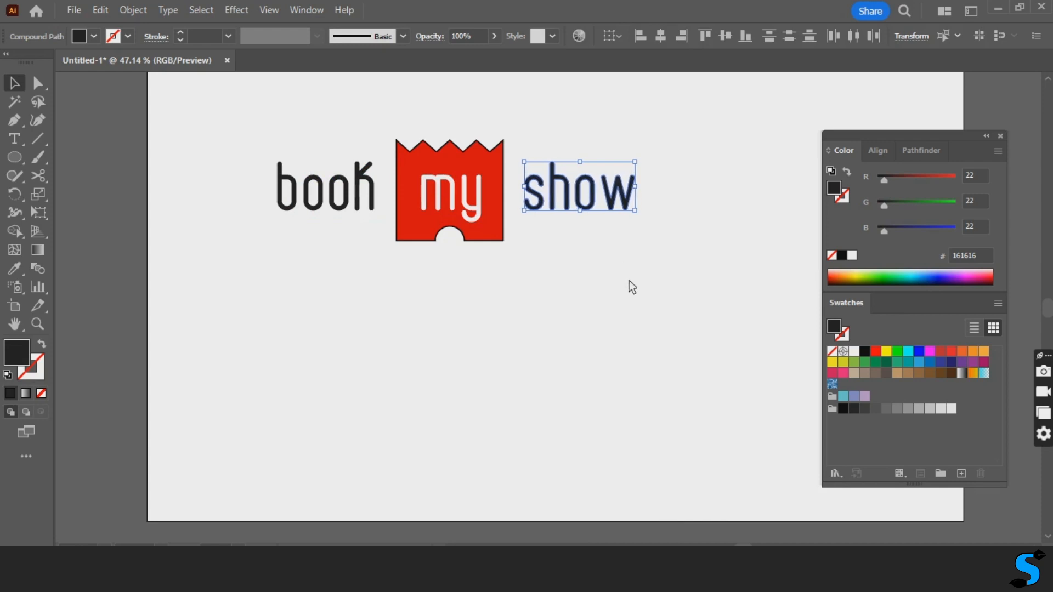
pyautogui.click(600, 306)
# - Rotate the red ticket clockwise behind the word "my" so it sits at a tilt
pyautogui.click(496, 240)
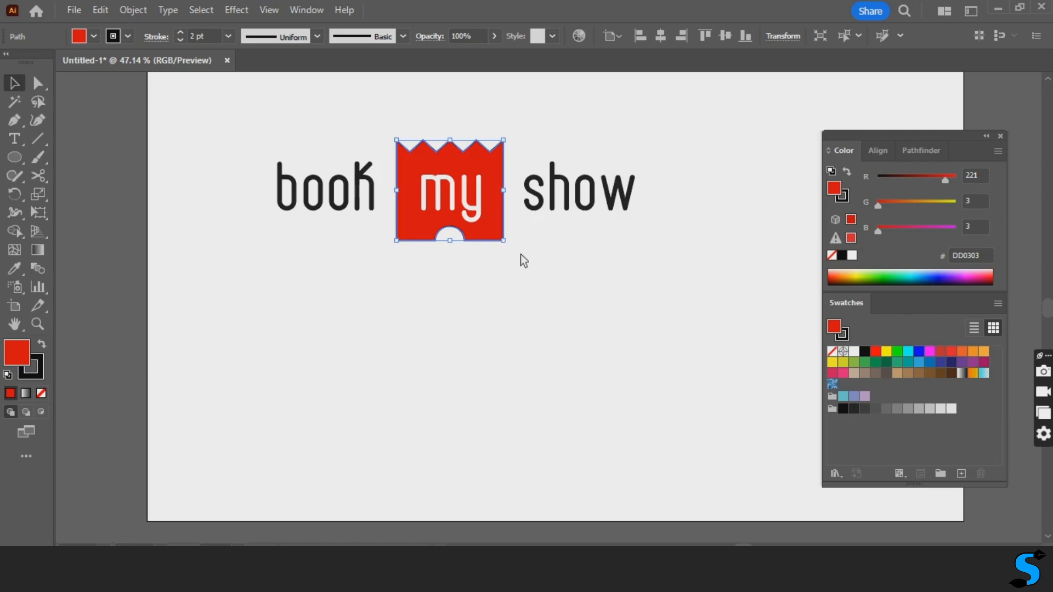
pyautogui.moveTo(518, 251); pyautogui.dragTo(502, 272)
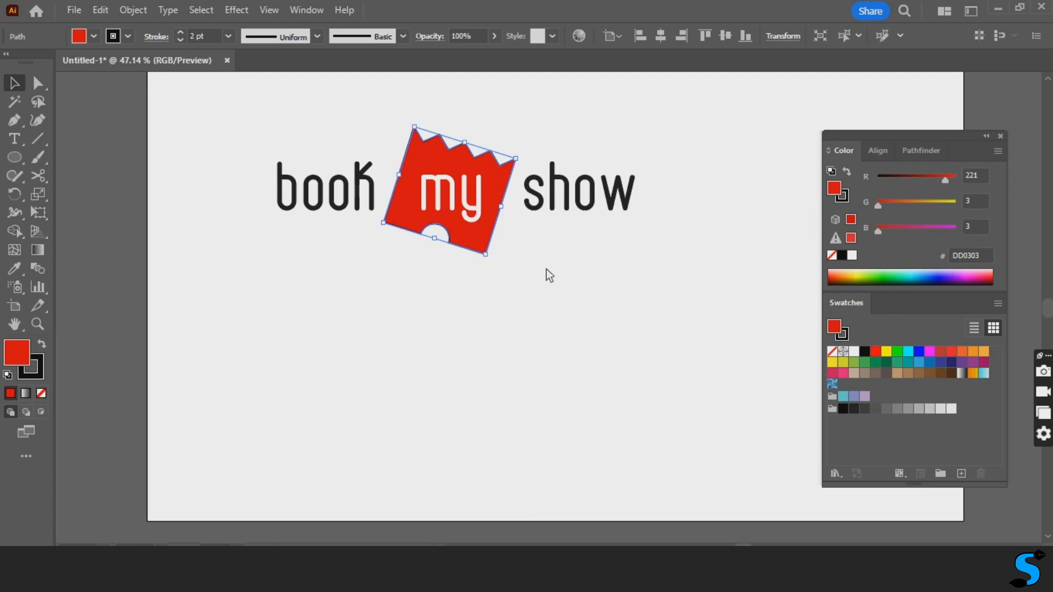
pyautogui.click(552, 299)
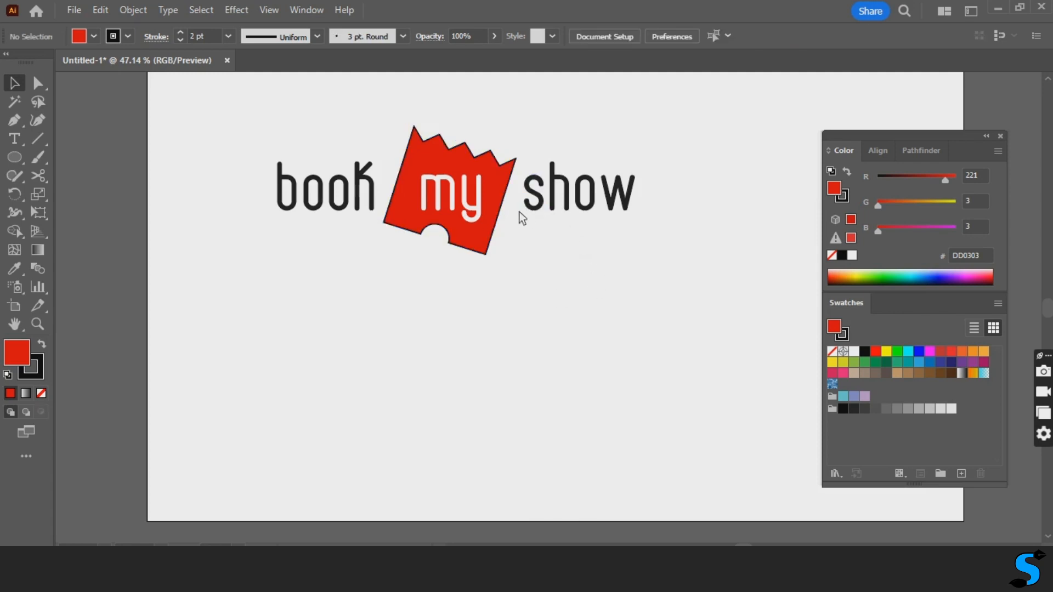
# - Remove the black stroke from the red ticket shape
pyautogui.click(497, 226)
pyautogui.press('x')
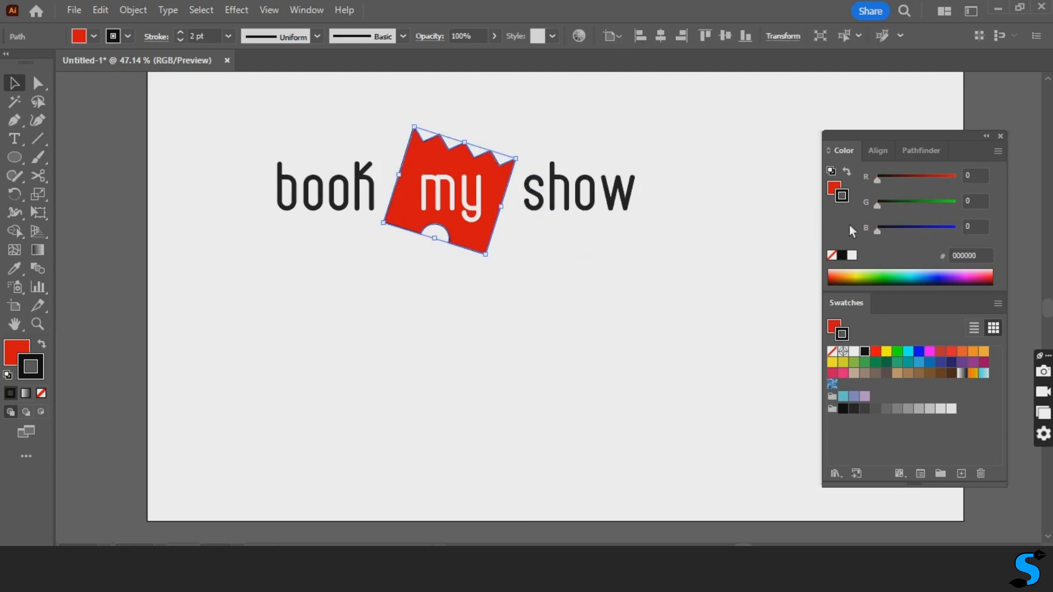
pyautogui.click(833, 256)
pyautogui.click(609, 290)
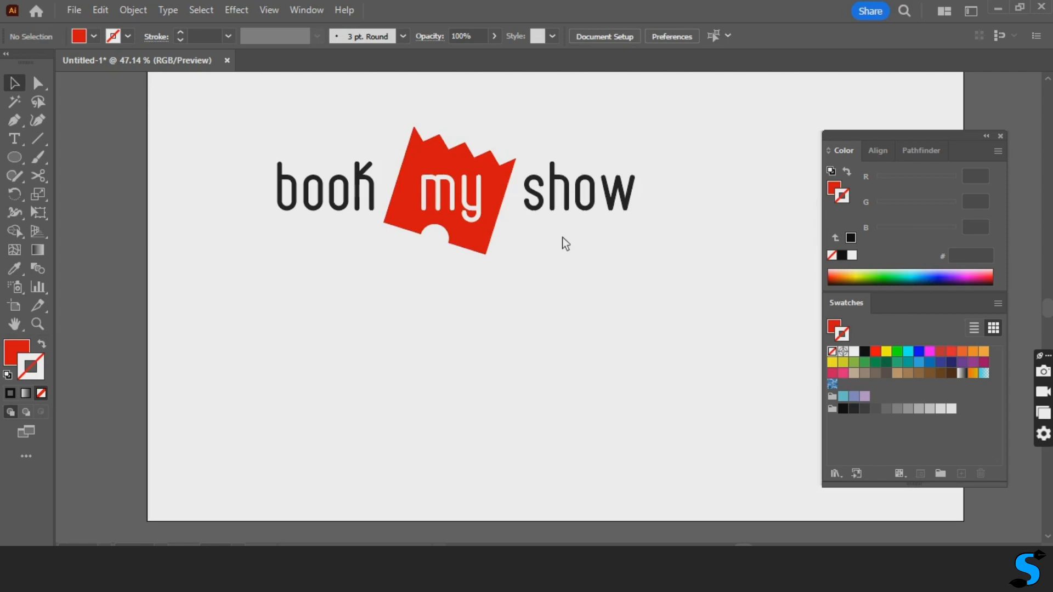
# - Shift the letters of "show" further left until they sit close beside the tilted ticket's right edge
pyautogui.click(574, 201)
pyautogui.moveTo(664, 170); pyautogui.dragTo(524, 242)
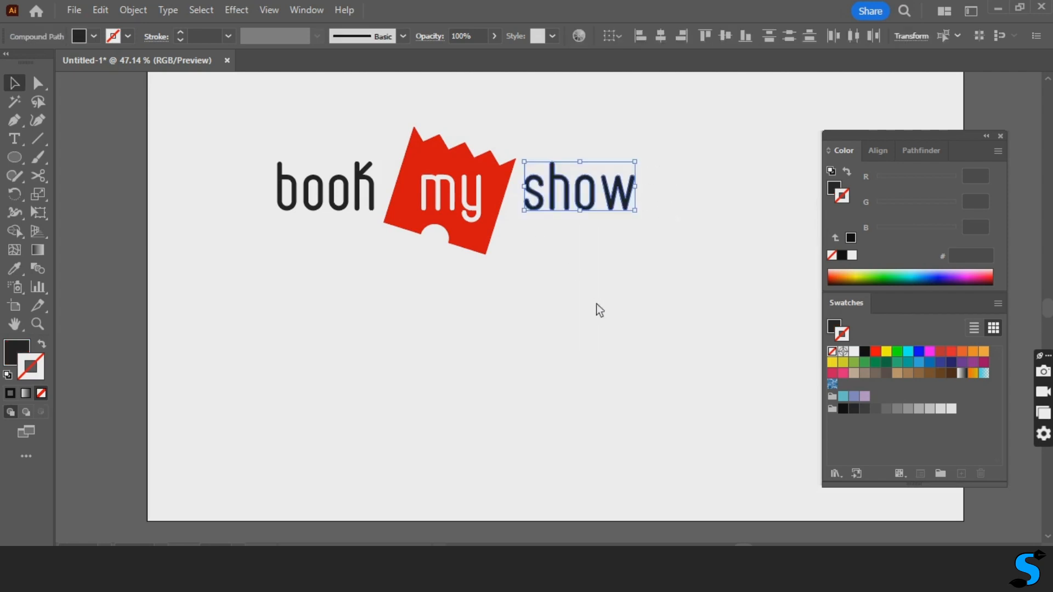
pyautogui.hotkey('shift', 'Left')
pyautogui.hotkey('shift', 'Left')
pyautogui.hotkey('shift', 'Left')
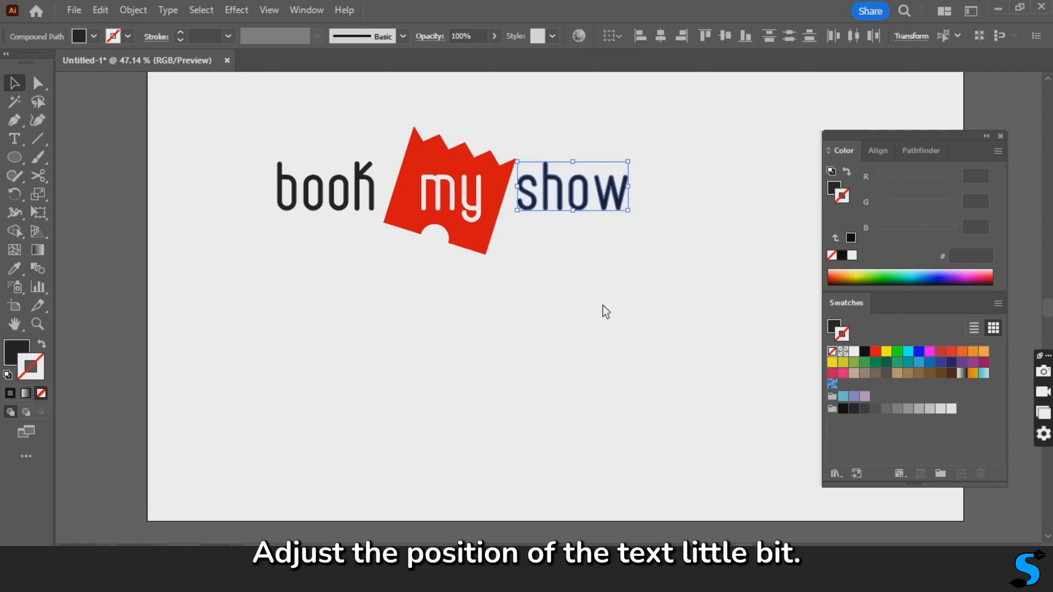
pyautogui.hotkey('shift', 'Left')
# - Shift the letters of "book" right until they sit close beside the tilted ticket's left edge
pyautogui.moveTo(356, 218); pyautogui.dragTo(381, 212)
pyautogui.hotkey('shift', 'Right')
pyautogui.hotkey('shift', 'Right')
pyautogui.hotkey('shift', 'Right')
pyautogui.press('Right')
pyautogui.press('Right')
pyautogui.press('Right')
pyautogui.press('Right')
pyautogui.press('Right')
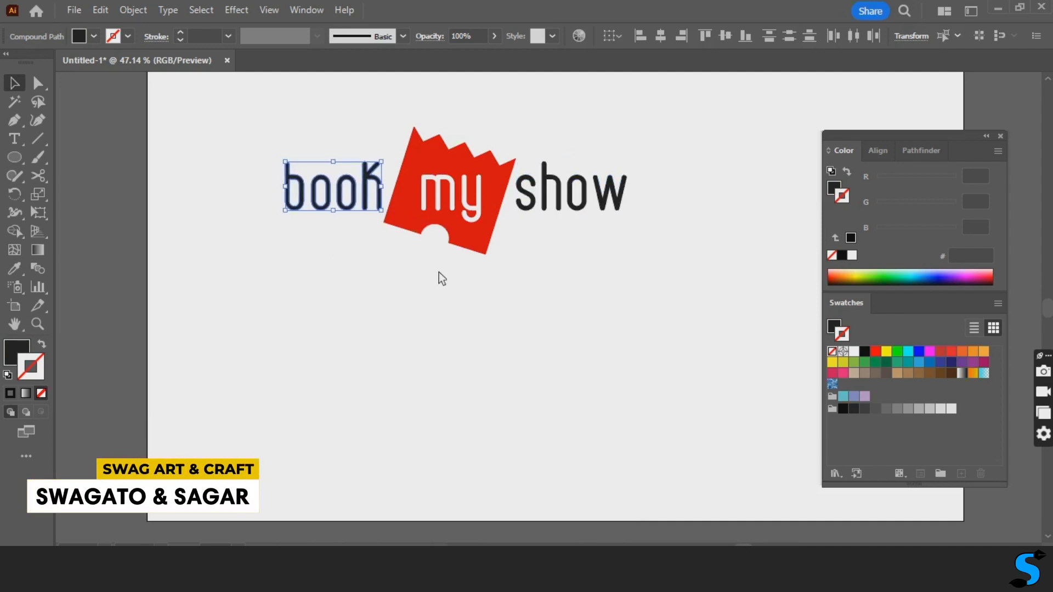
pyautogui.press('Right')
pyautogui.press('Right')
pyautogui.press('Right')
pyautogui.press('Right')
pyautogui.press('Right')
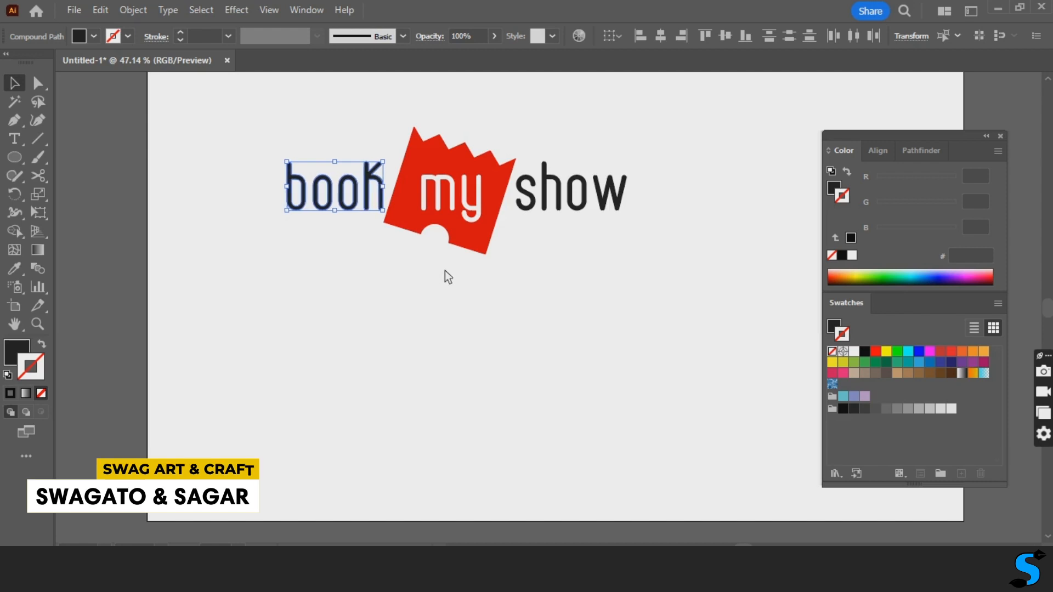
pyautogui.click(623, 263)
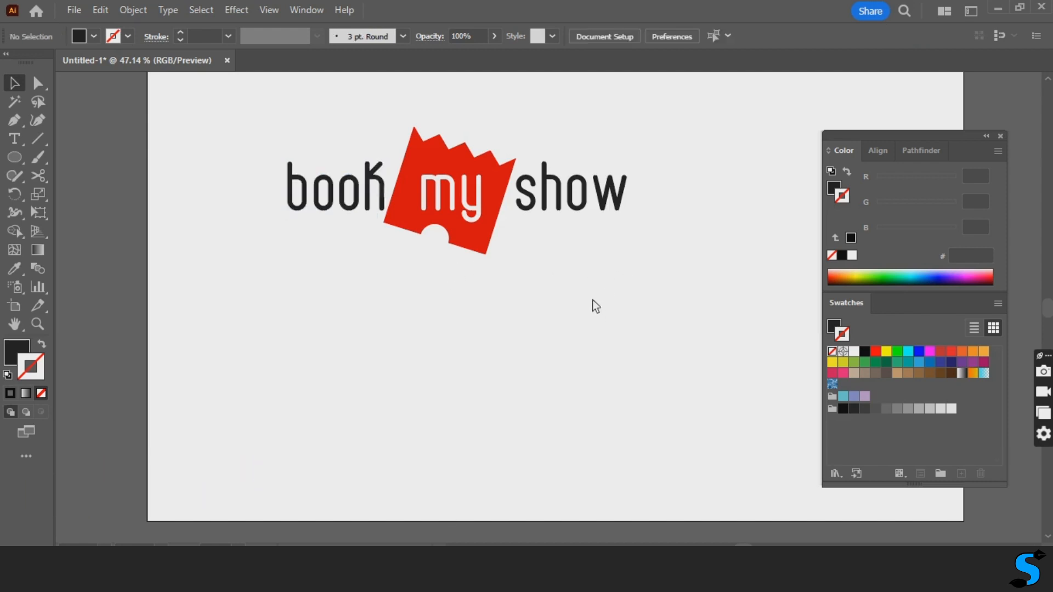
pyautogui.moveTo(605, 292); pyautogui.dragTo(588, 337)
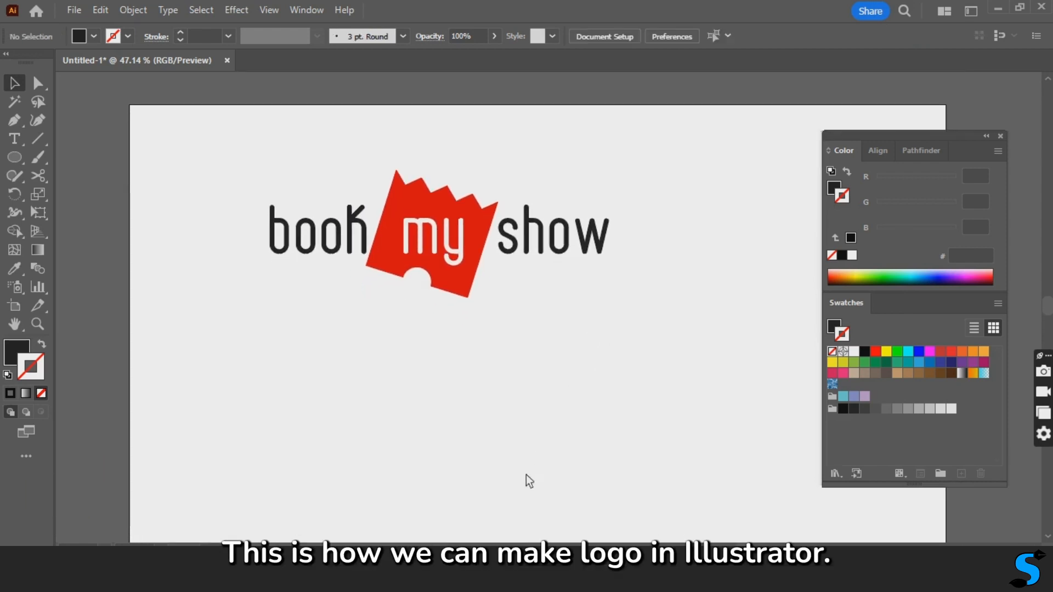